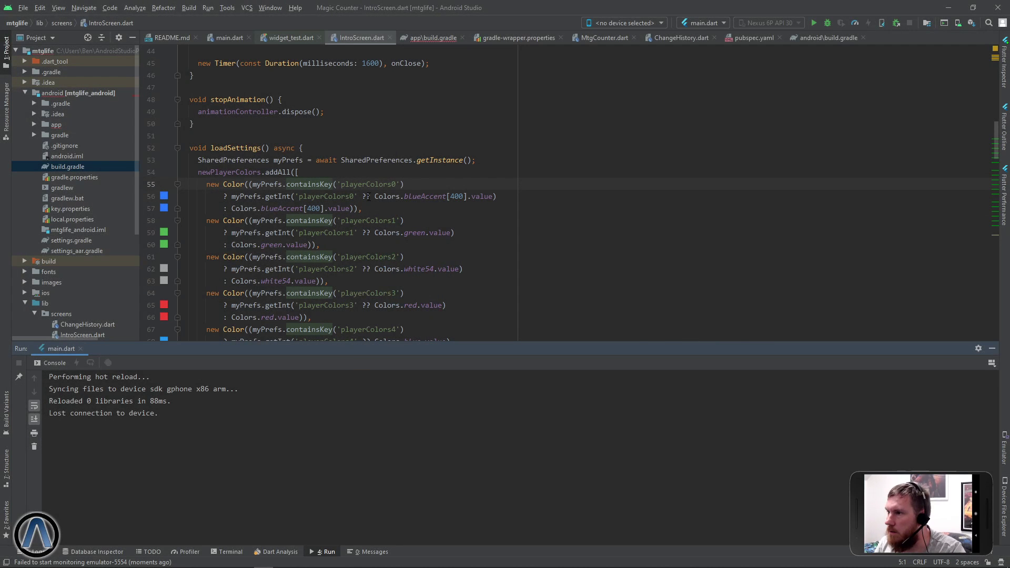
- Scroll the IntroScreen.dart editor back up to the top of the file
scroll(361, 146, "up", 14)
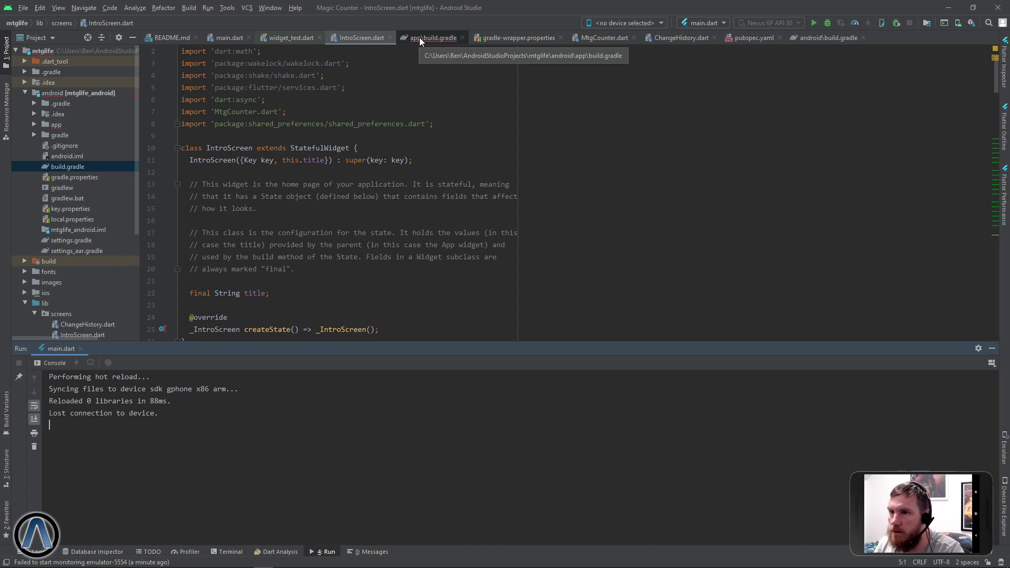
- Bump the pubspec.yaml version from 1.1.1+16 to 1.1.1+17
left_click(738, 40)
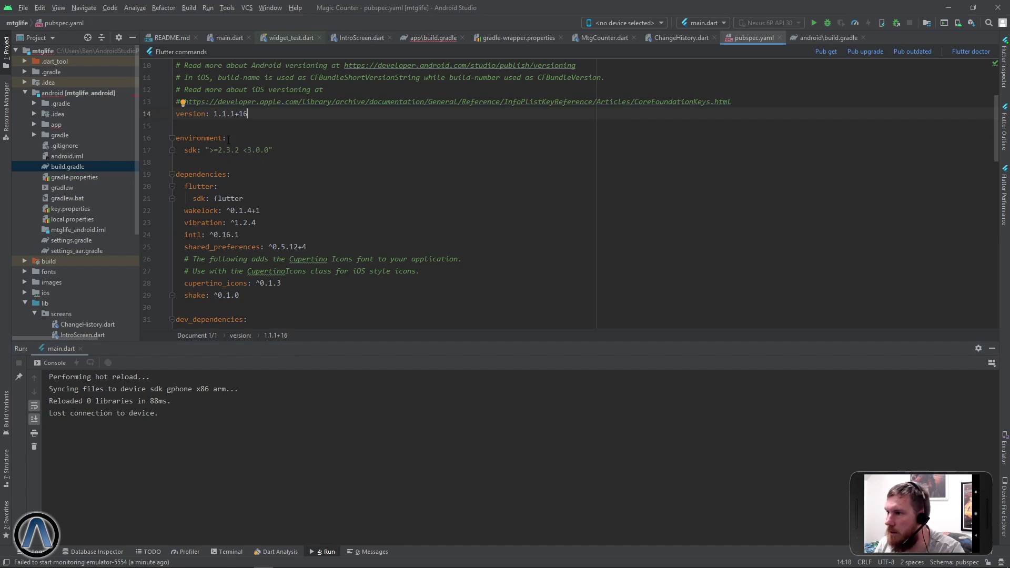
key("BackSpace")
type("7")
- Start a Flutter release app bundle build running the bundleRelease task
left_click(188, 8)
mouse_move(210, 20)
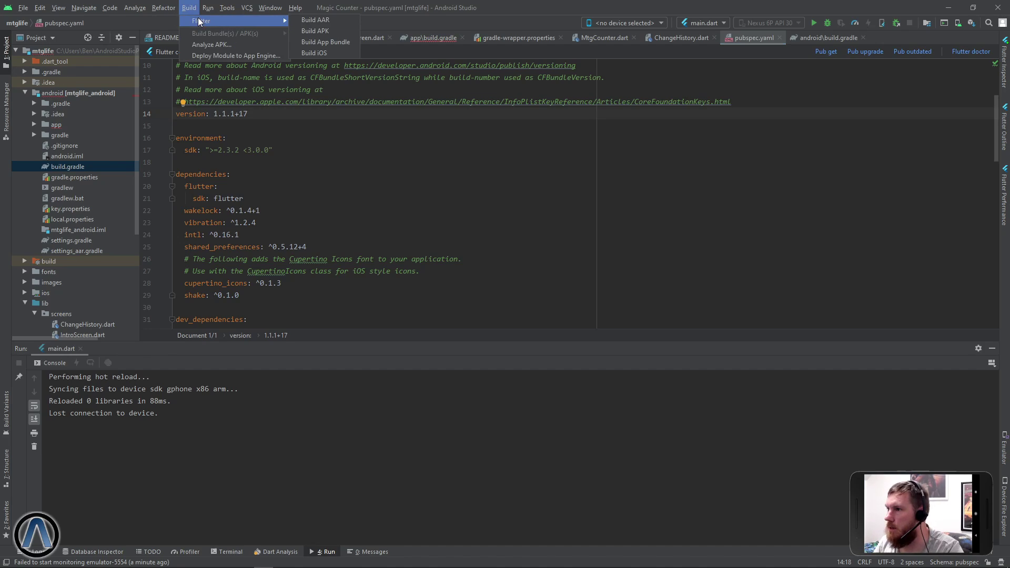
left_click(333, 41)
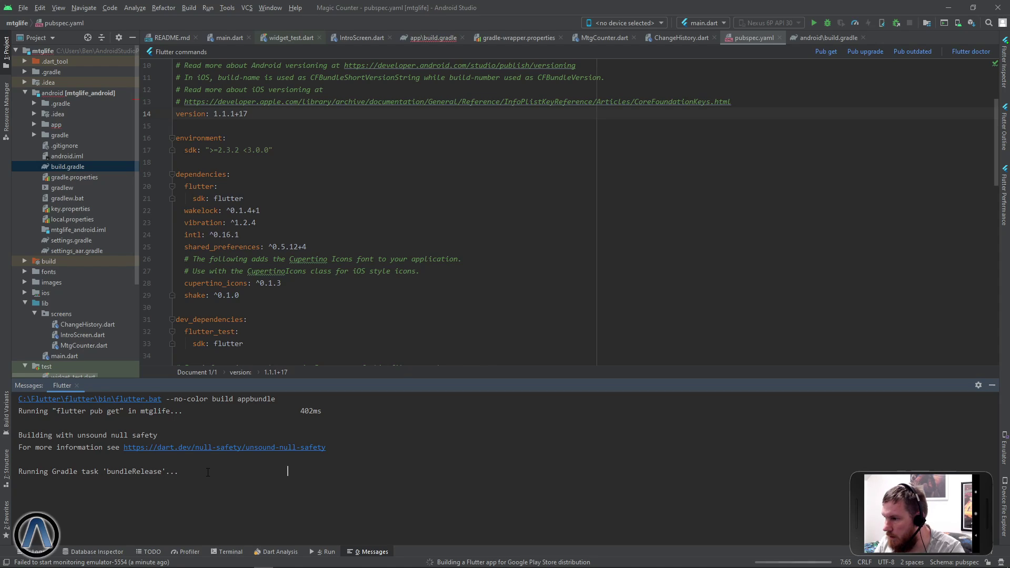
left_click_drag(229, 471, 78, 472)
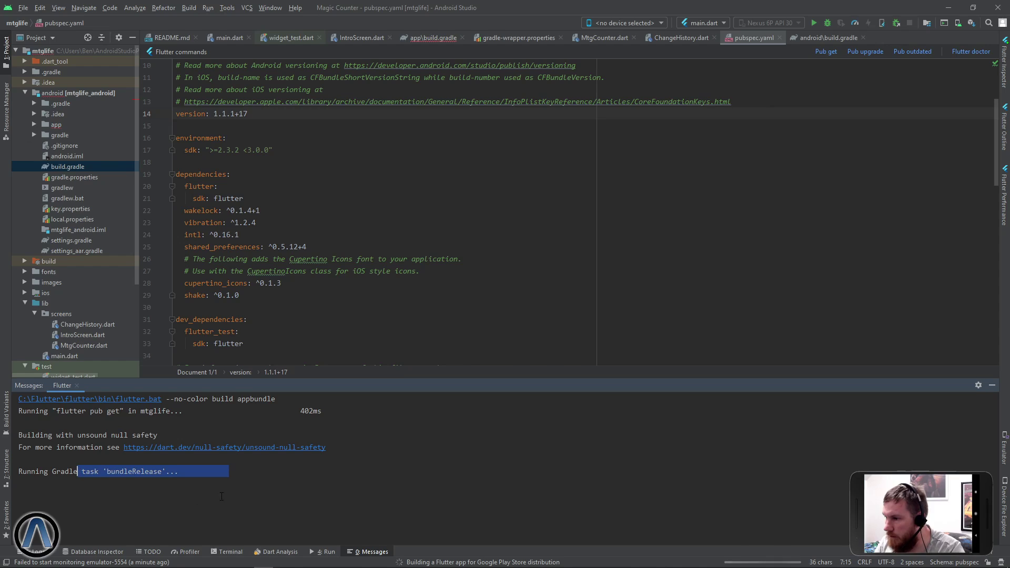
- Create a new production release in Google Play Console
key("alt+Tab")
key("Tab")
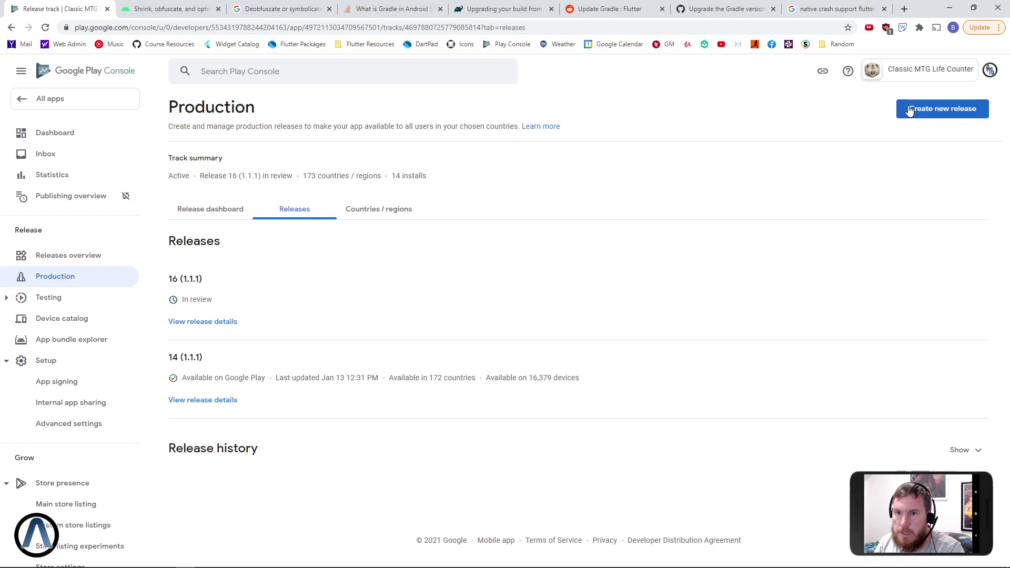
left_click(910, 109)
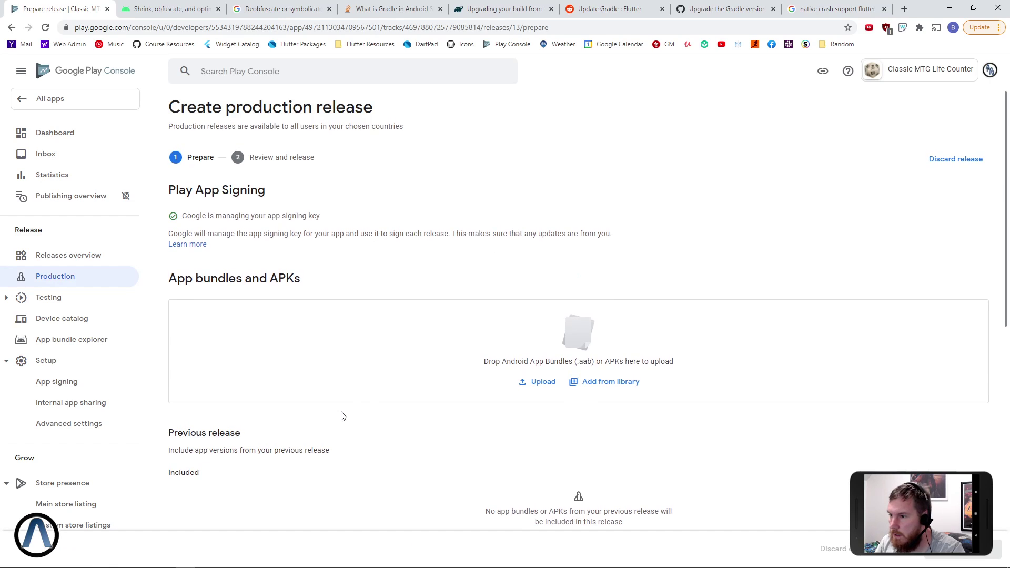
- Position the release output folder containing app-release.aab beside the Play Console page
key("alt+Tab")
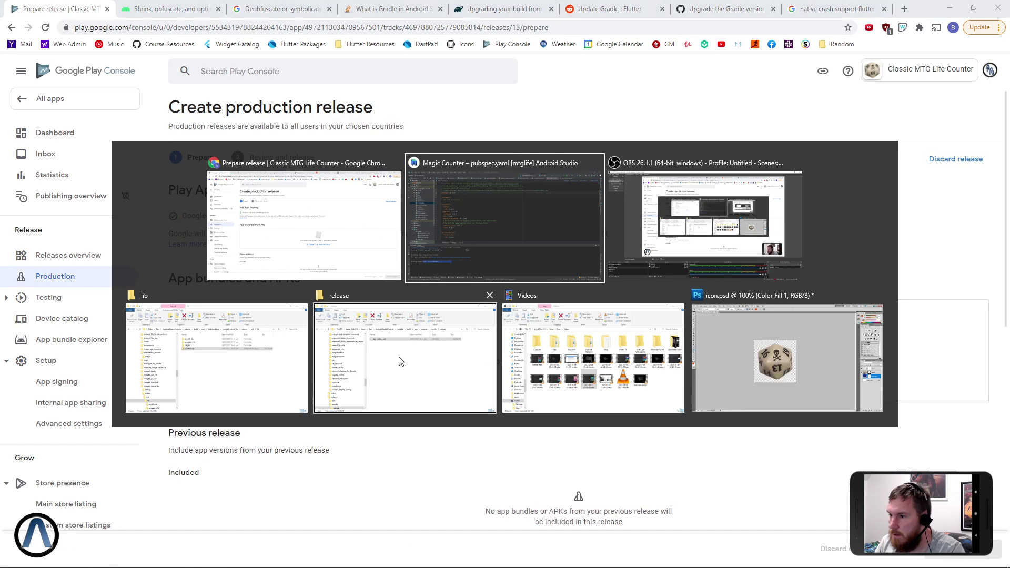
key("Escape")
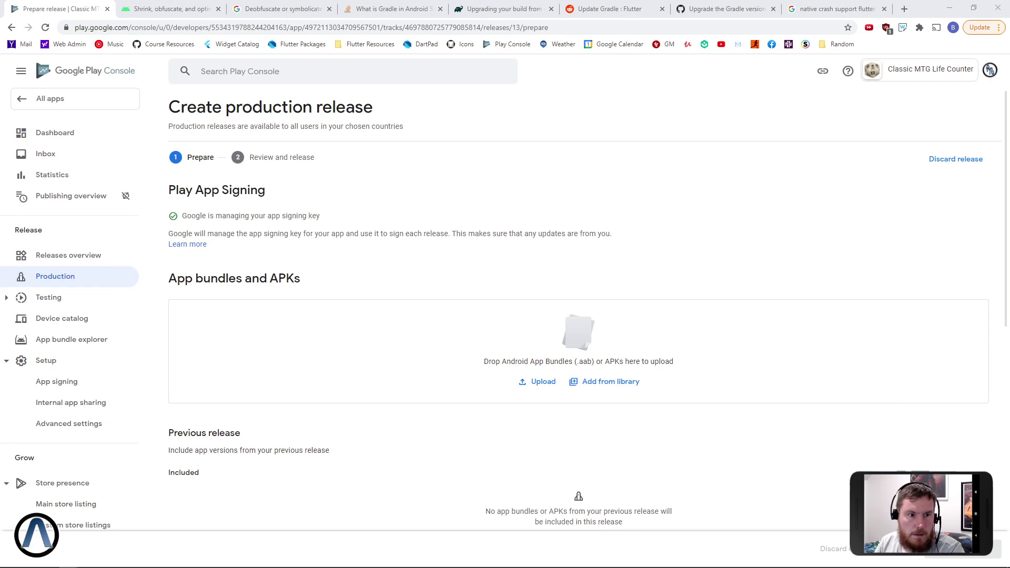
key("alt+Tab")
left_click_drag(1007, 84, 793, 117)
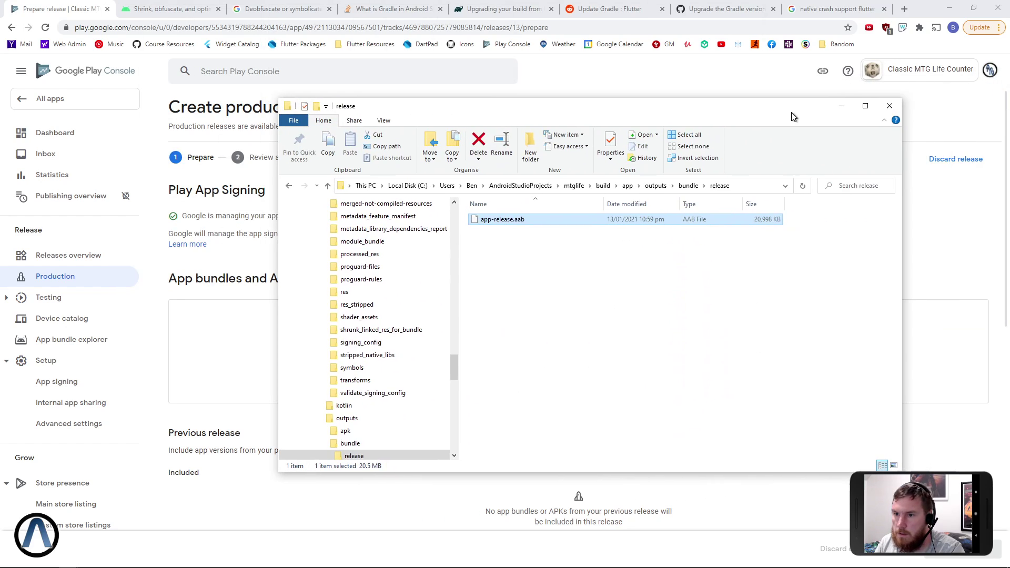
left_click(647, 262)
mouse_move(791, 565)
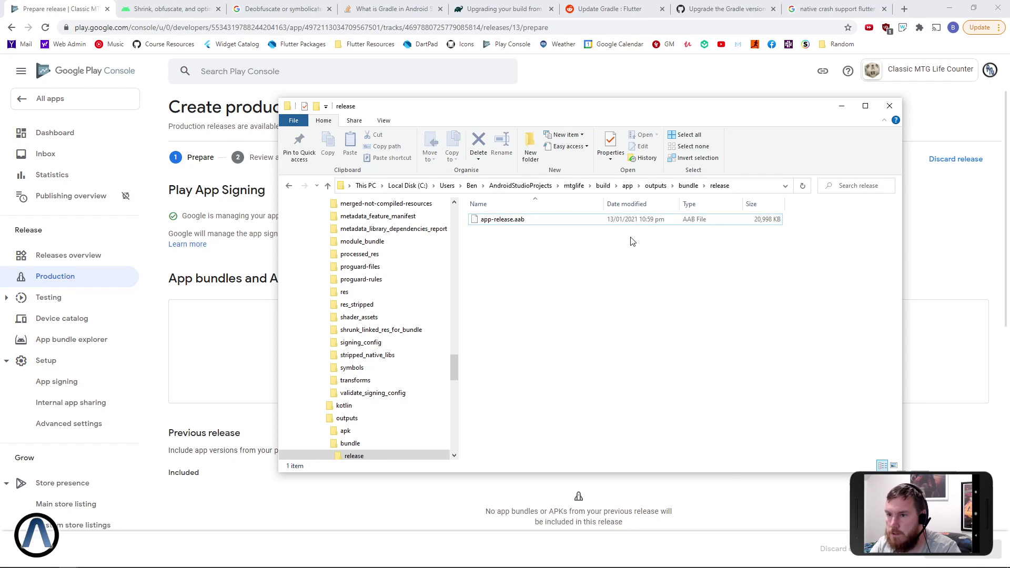
key("alt+Tab")
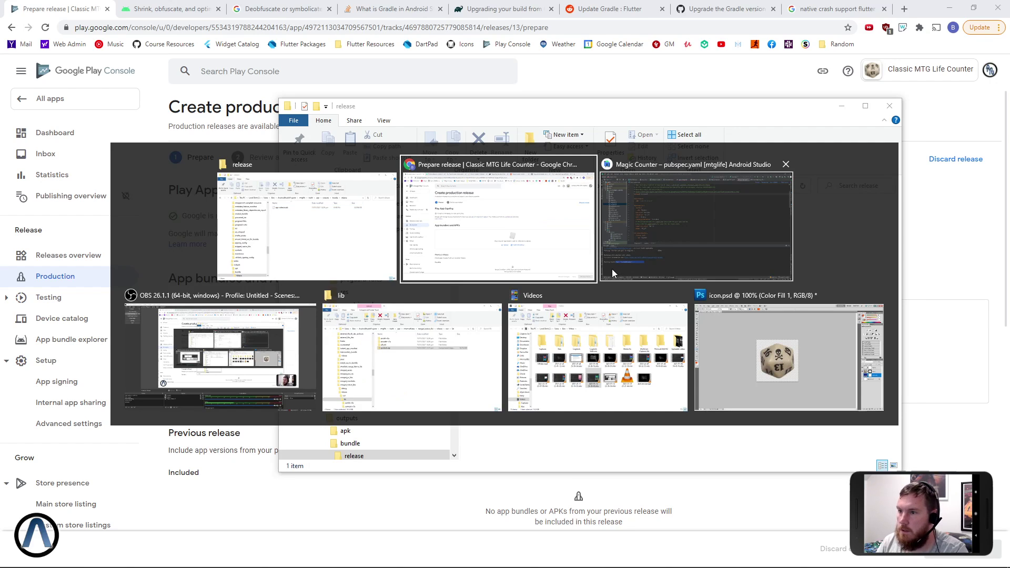
- Read through the Gradle build failure output in Android Studio's Messages panel
left_click(611, 269)
scroll(248, 467, "down", 5)
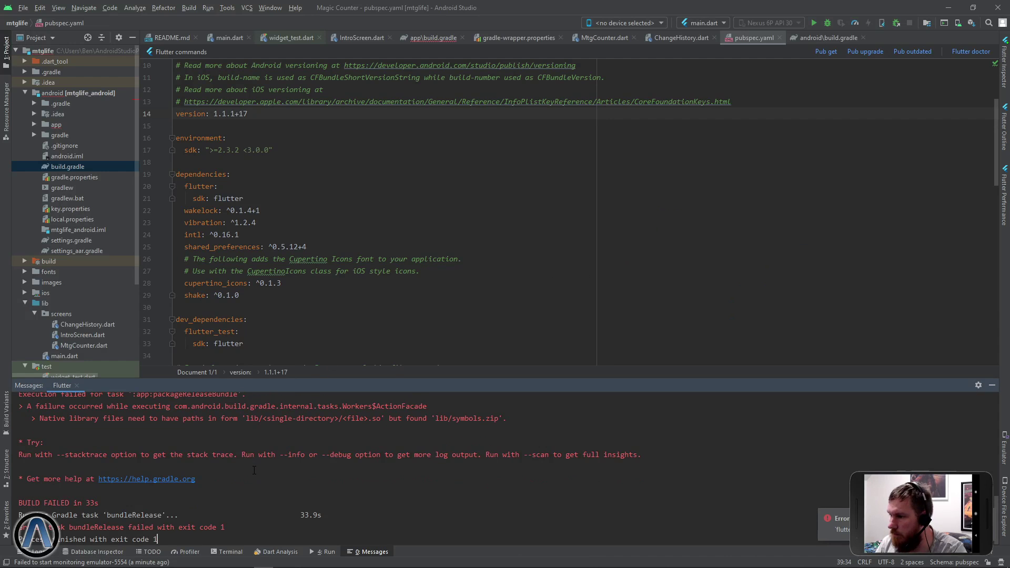
scroll(293, 463, "up", 2)
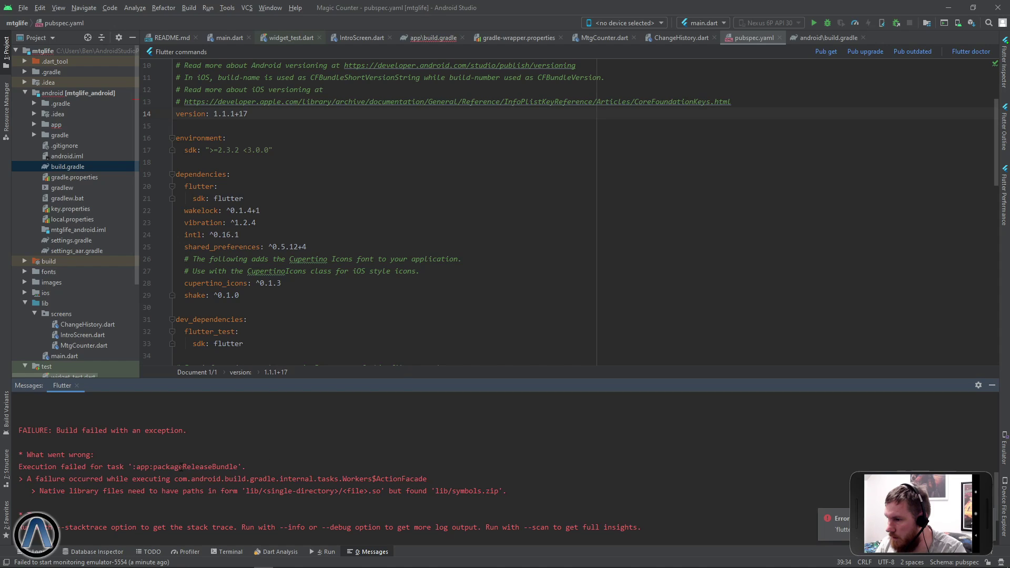
scroll(179, 465, "down", 1)
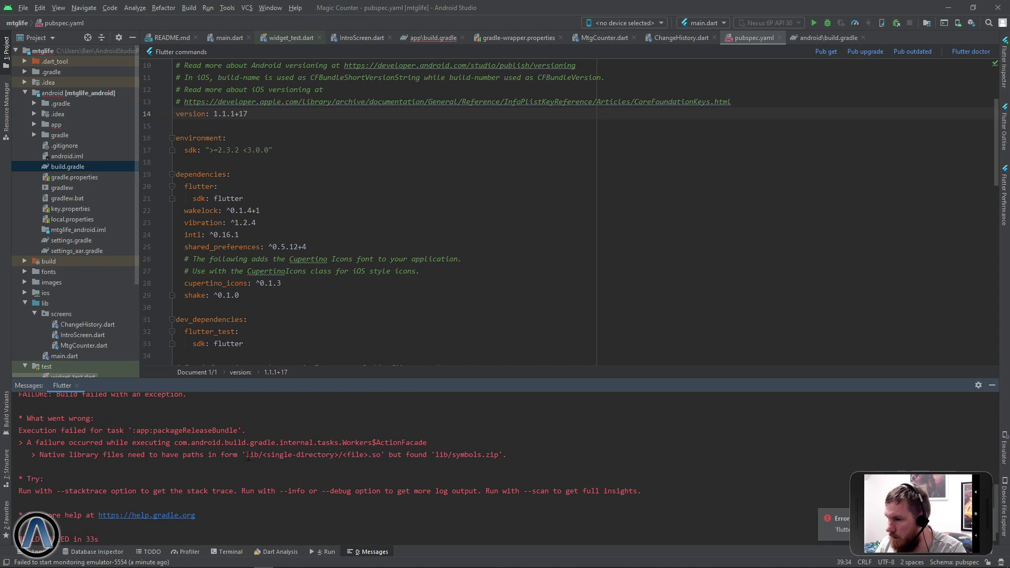
key("alt+Tab")
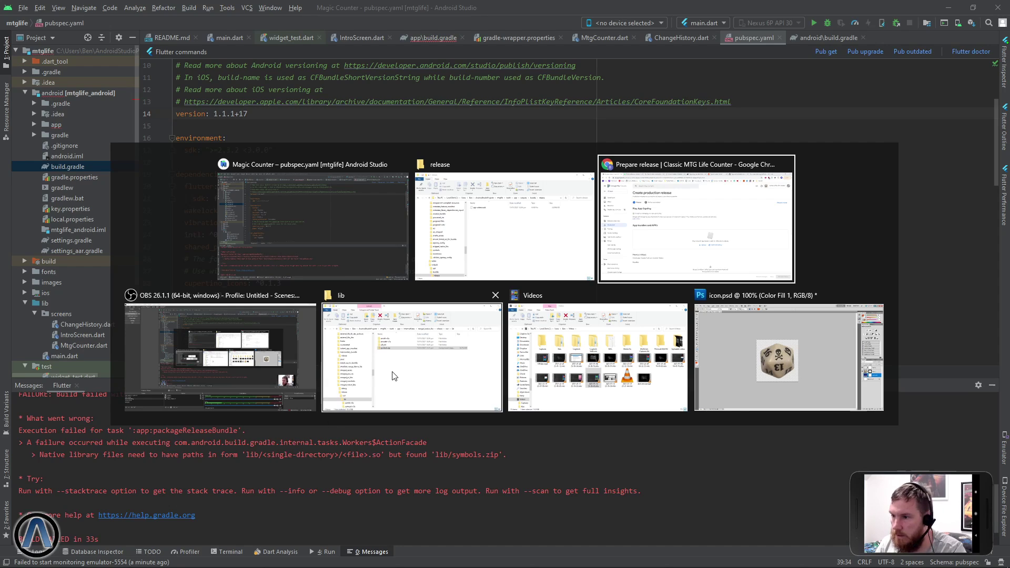
key("Escape")
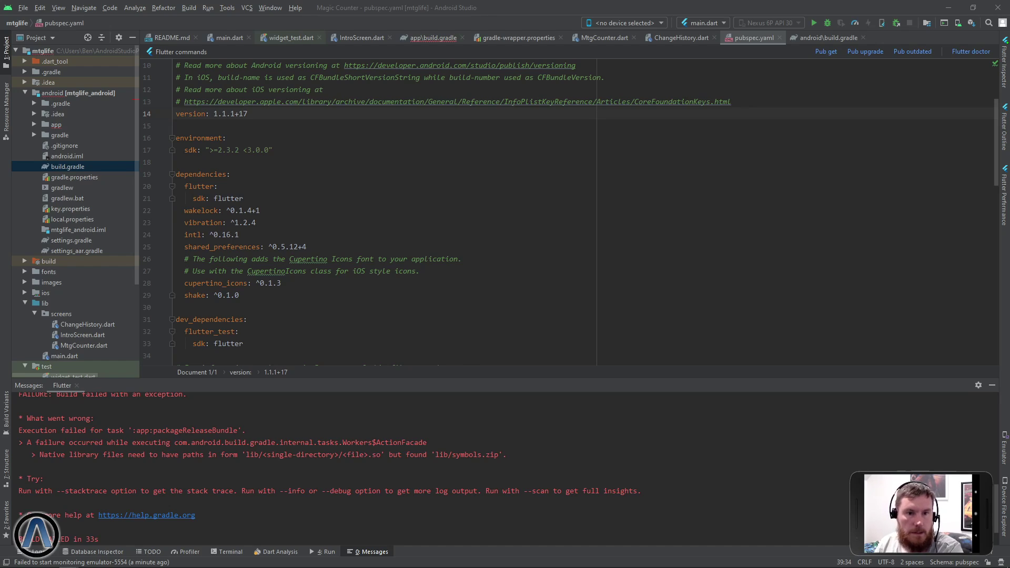
- Pinpoint the 'lib/symbols.zip' native library path error, then return to the Flutter build menu
left_click(506, 454)
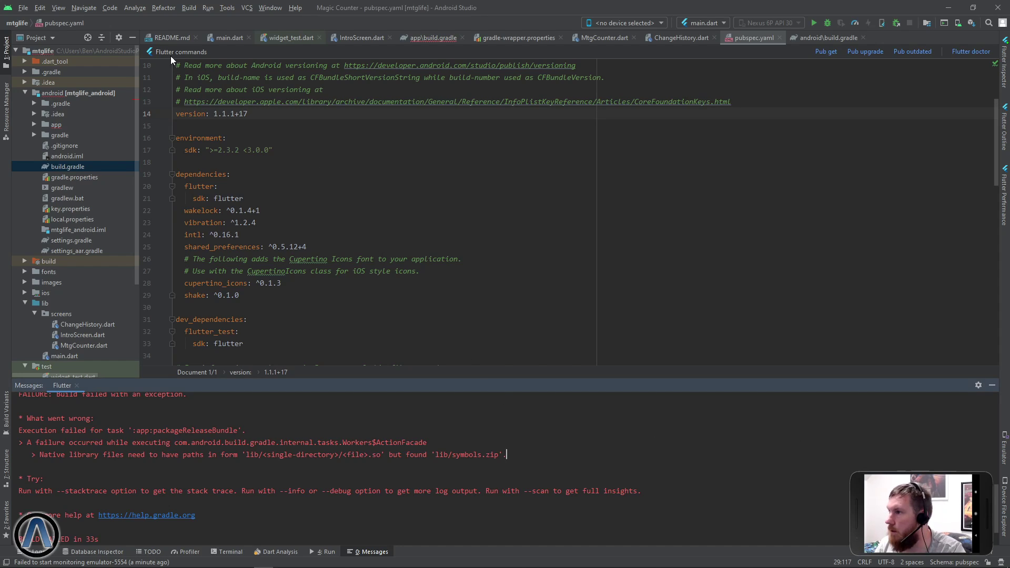
key("Escape")
key("Down")
key("Down")
key("Down")
key("End")
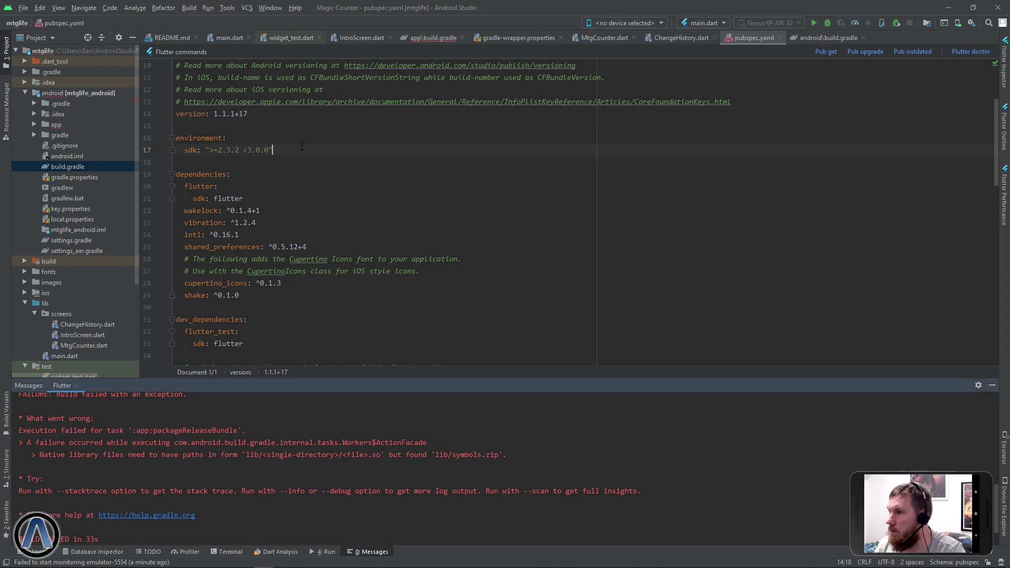
left_click(359, 38)
left_click(191, 7)
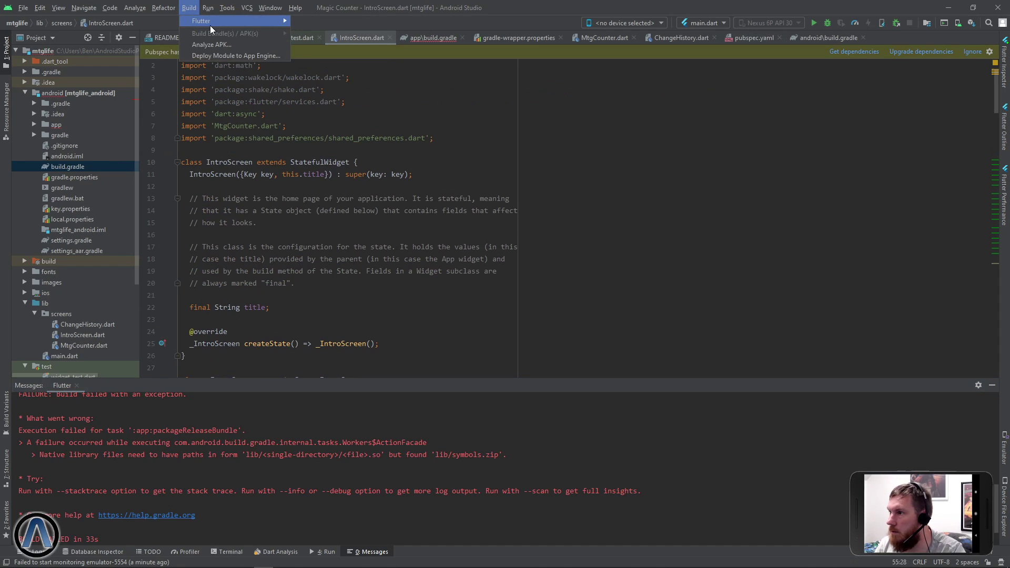
- Rebuild the release app bundle (app-release.aab, 20.4MB) and return to the Play Console release page
mouse_move(213, 22)
left_click(316, 42)
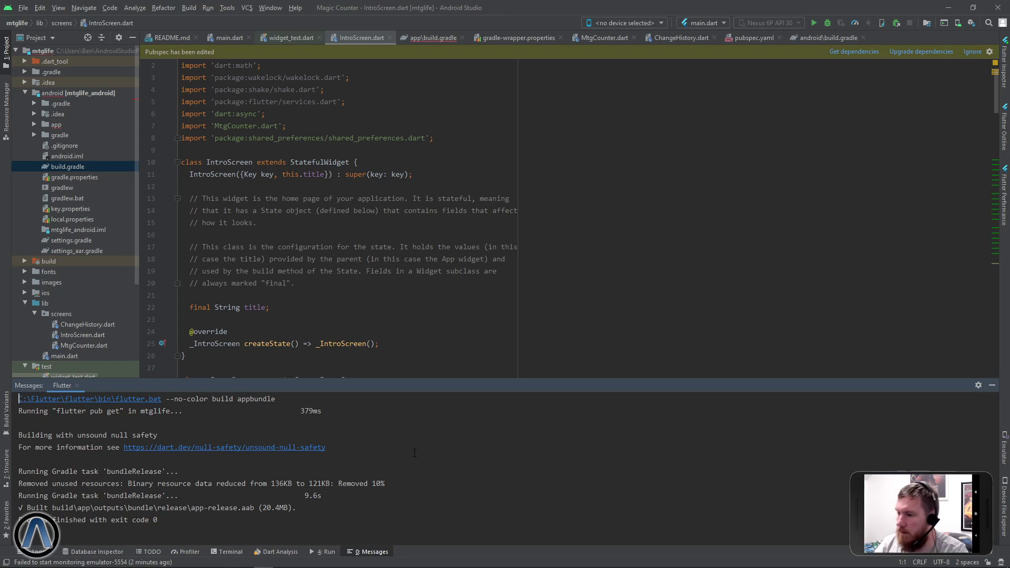
key("alt+Tab")
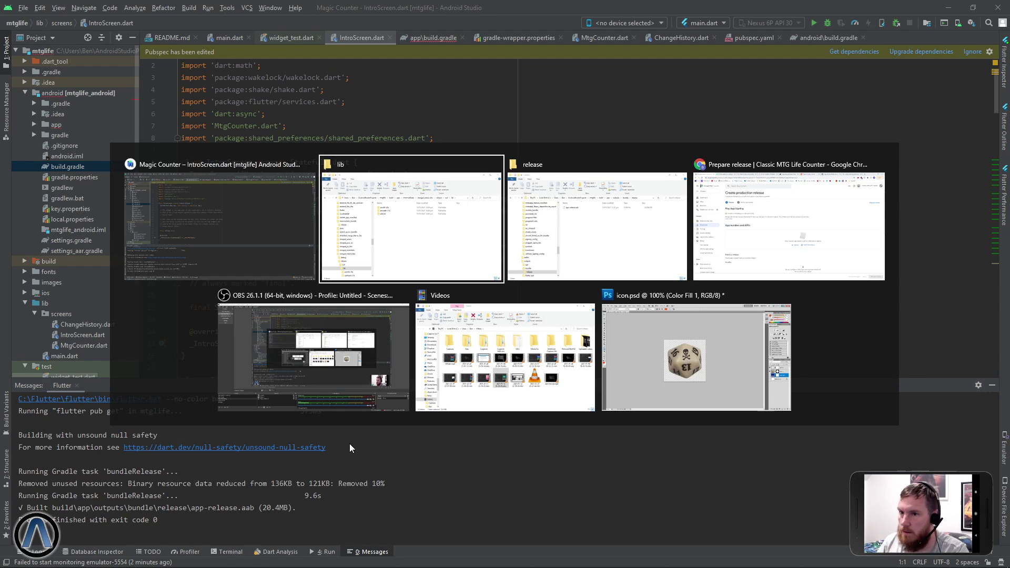
key("alt+Tab")
key("alt+Tab")
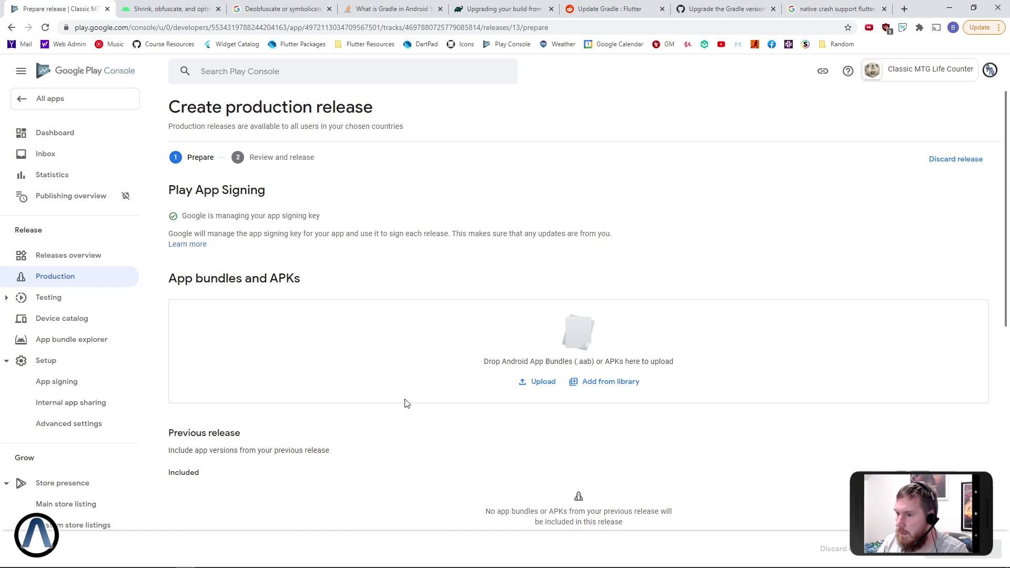
- Drag app-release.aab from the release folder onto the App bundles and APKs drop zone
key("alt+Tab")
key("alt+Tab")
key("alt+Tab")
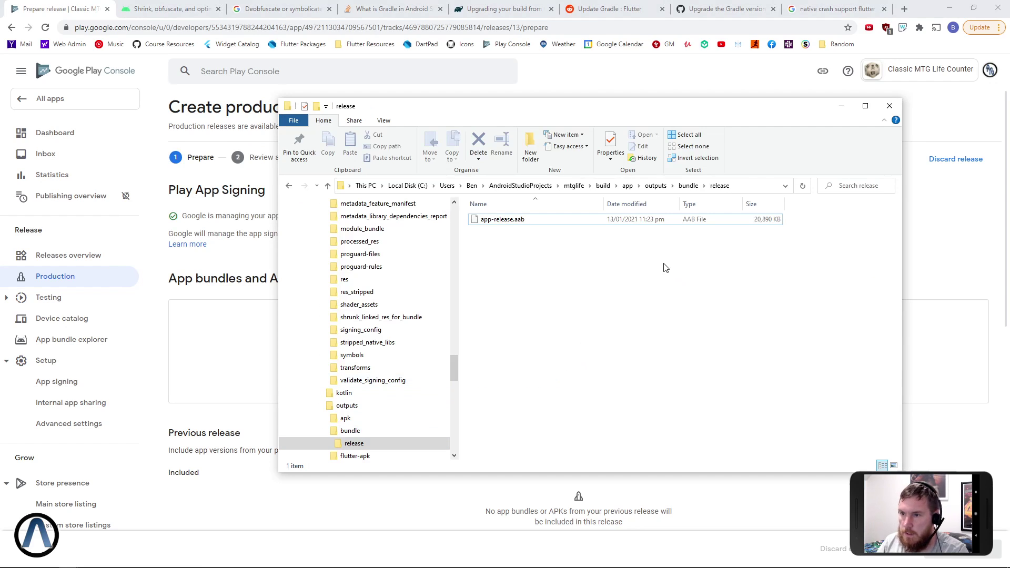
left_click_drag(528, 218, 239, 355)
left_click_drag(508, 222, 226, 347)
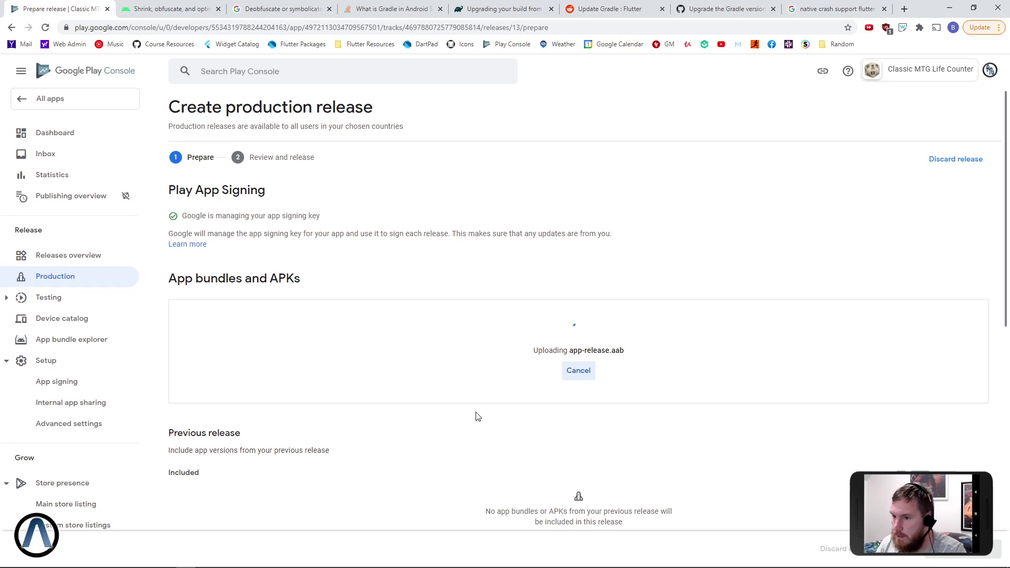
- Replace the release notes placeholder with 'Imcluding debugglng files for quialcontrol'
scroll(600, 403, "down", 2)
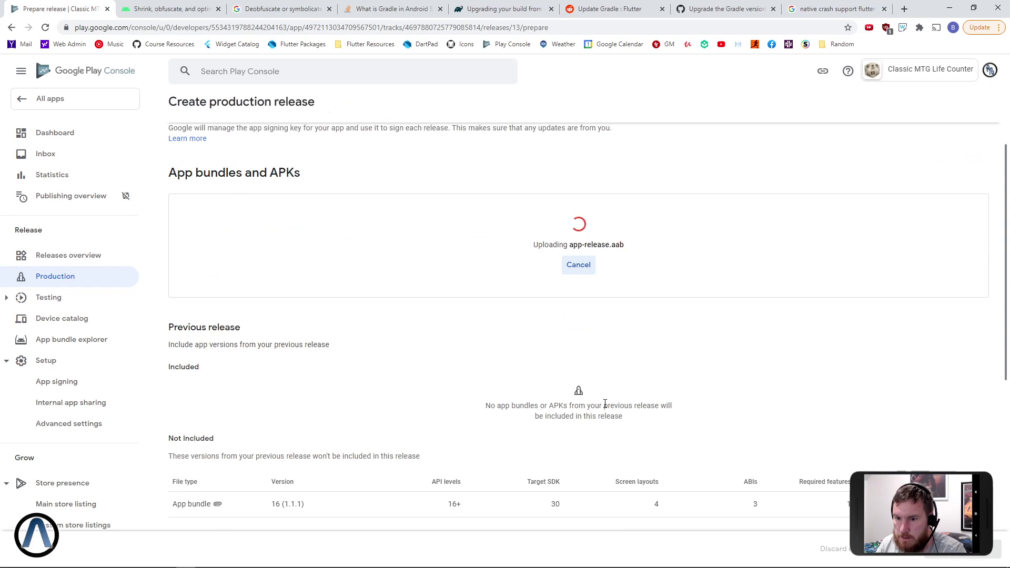
scroll(630, 407, "up", 1)
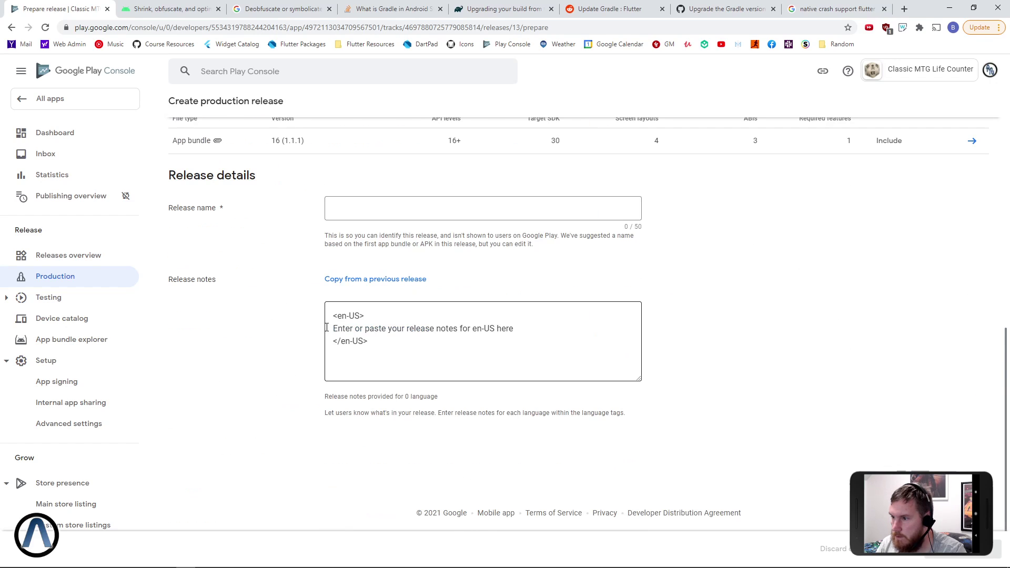
left_click_drag(336, 327, 547, 328)
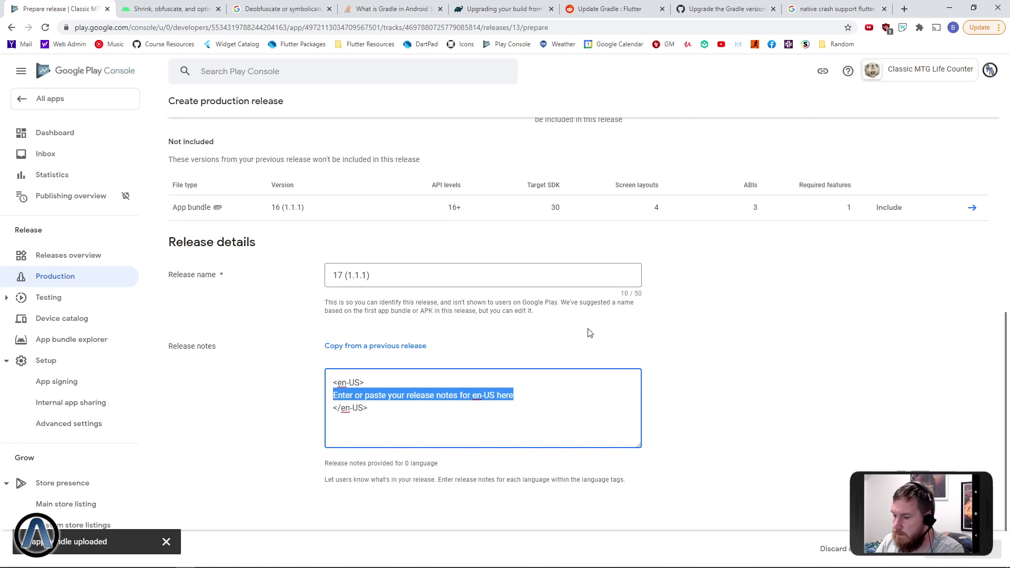
type("Im")
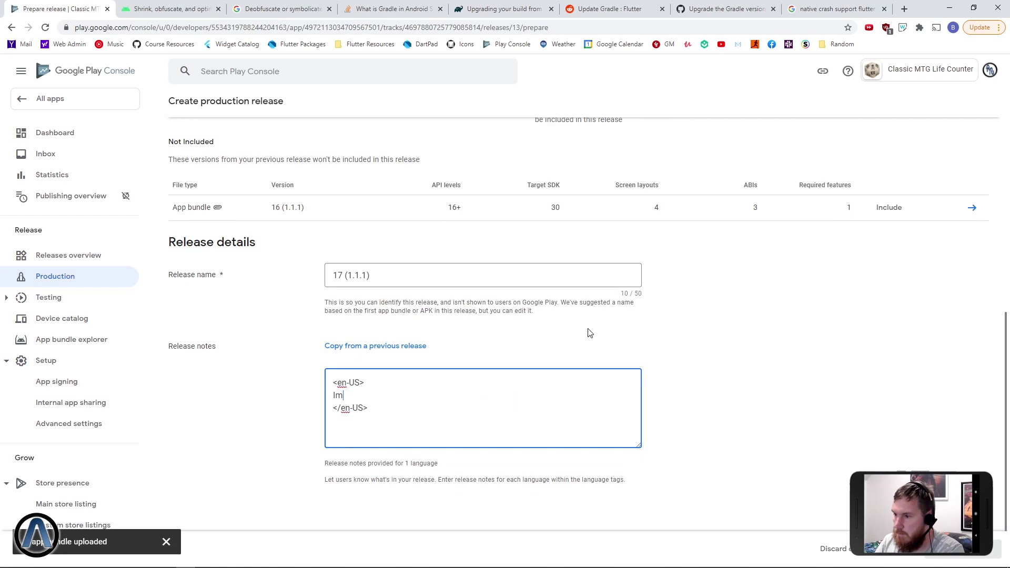
type("cluding debuggl")
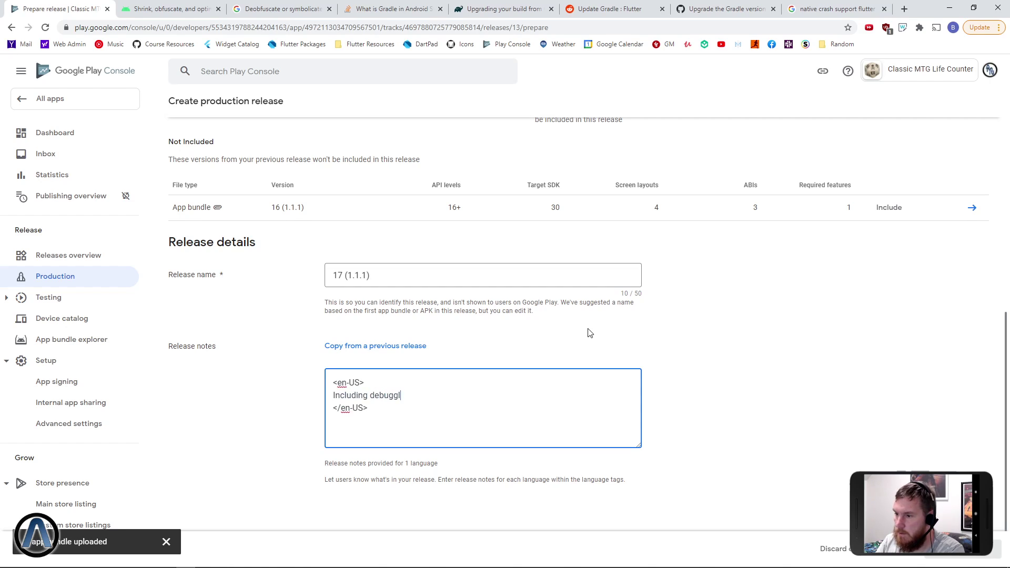
key("BackSpace")
type("ing files")
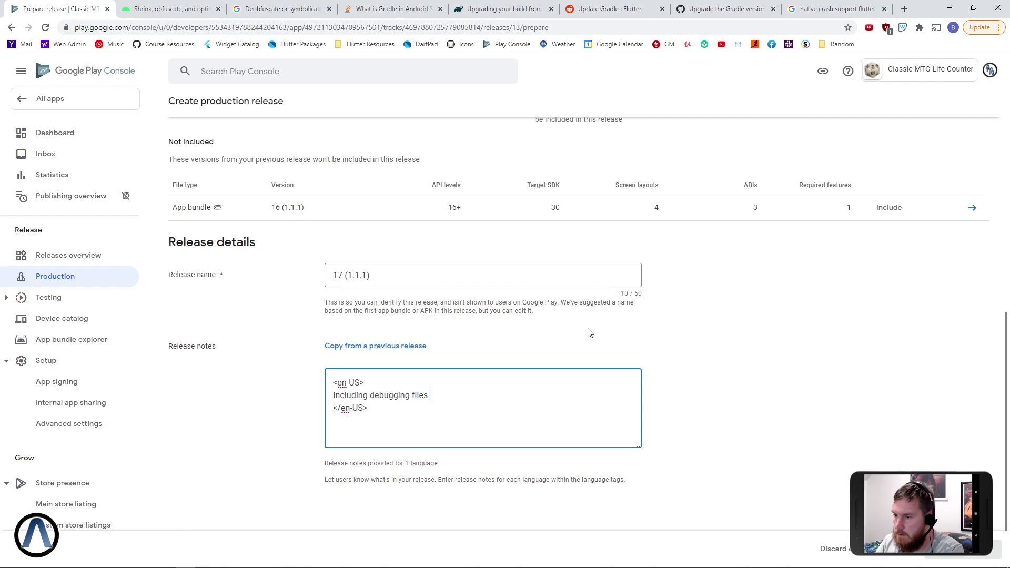
type(" for quial")
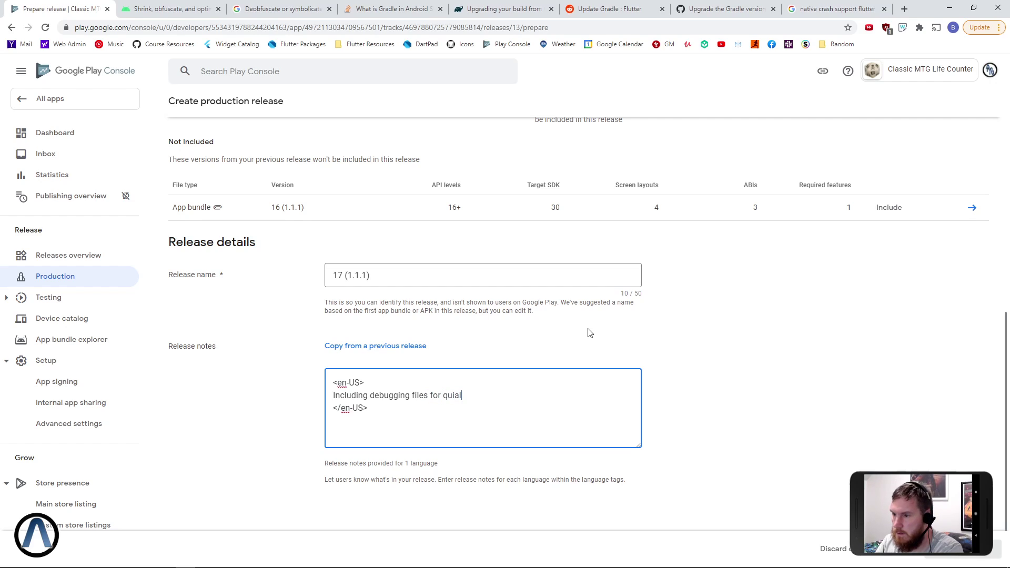
type("control")
- Save the release 17 (1.1.1) draft and proceed to the review step
scroll(589, 332, "up", 15)
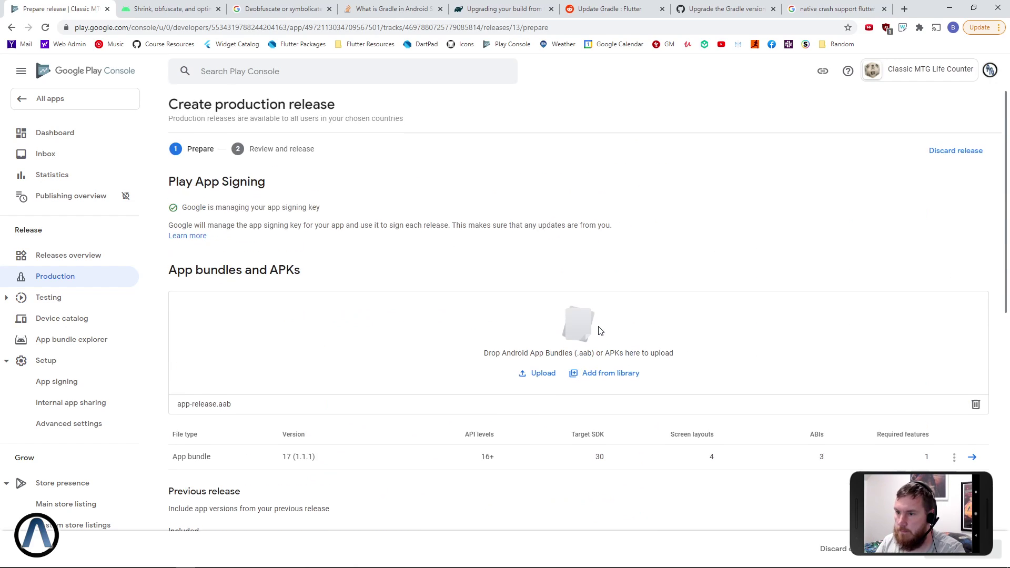
scroll(592, 385, "down", 2)
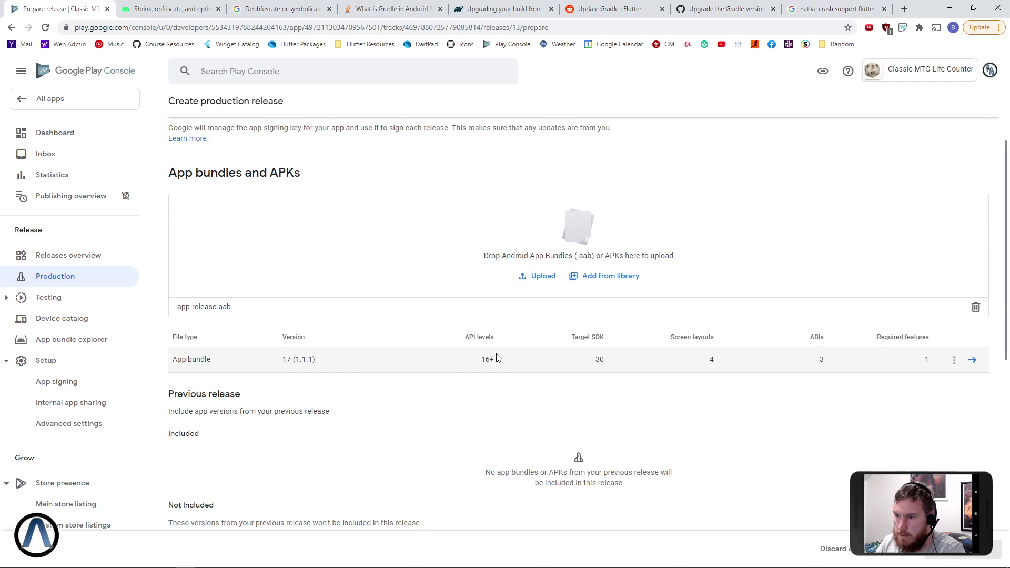
scroll(493, 356, "down", 8)
left_click(962, 548)
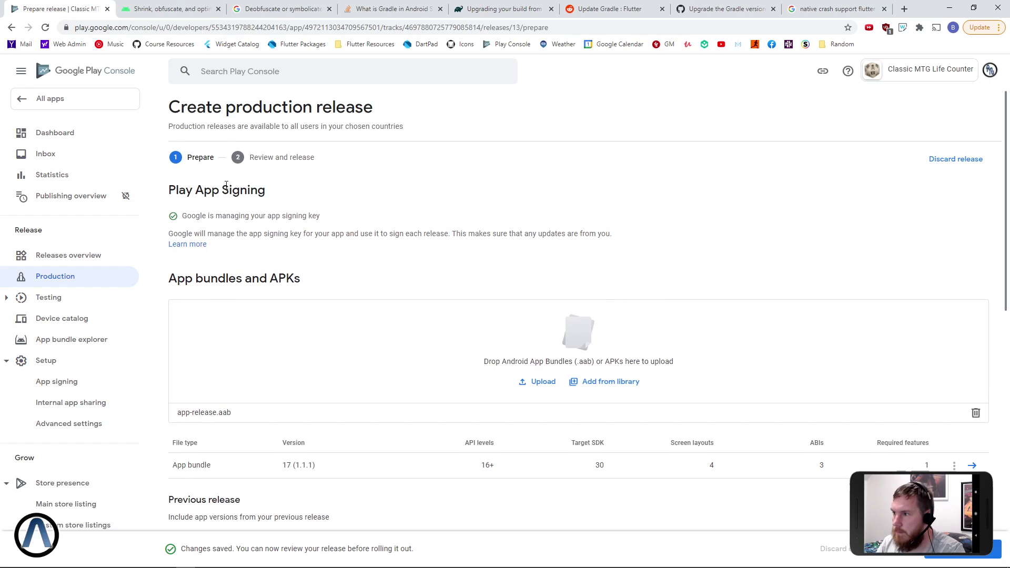
left_click(996, 549)
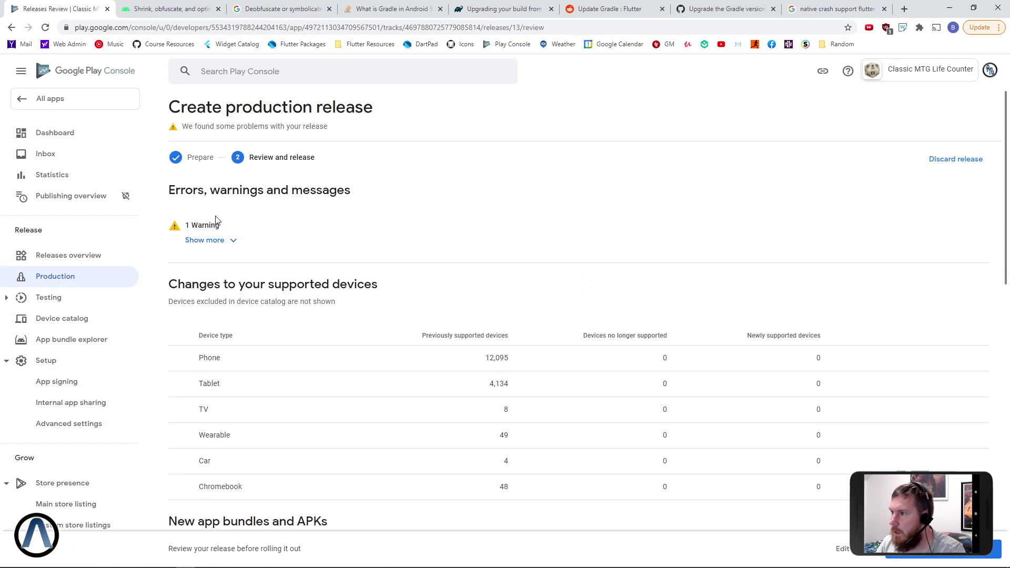
- Expand and read the warning that the native-code bundle has no debug symbols uploaded
left_click(215, 241)
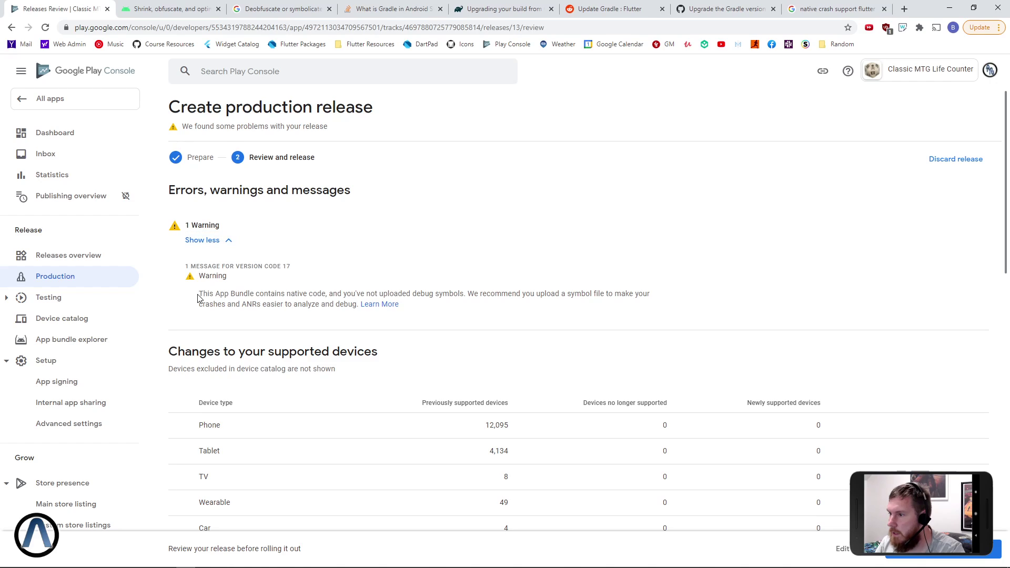
left_click_drag(201, 295, 457, 295)
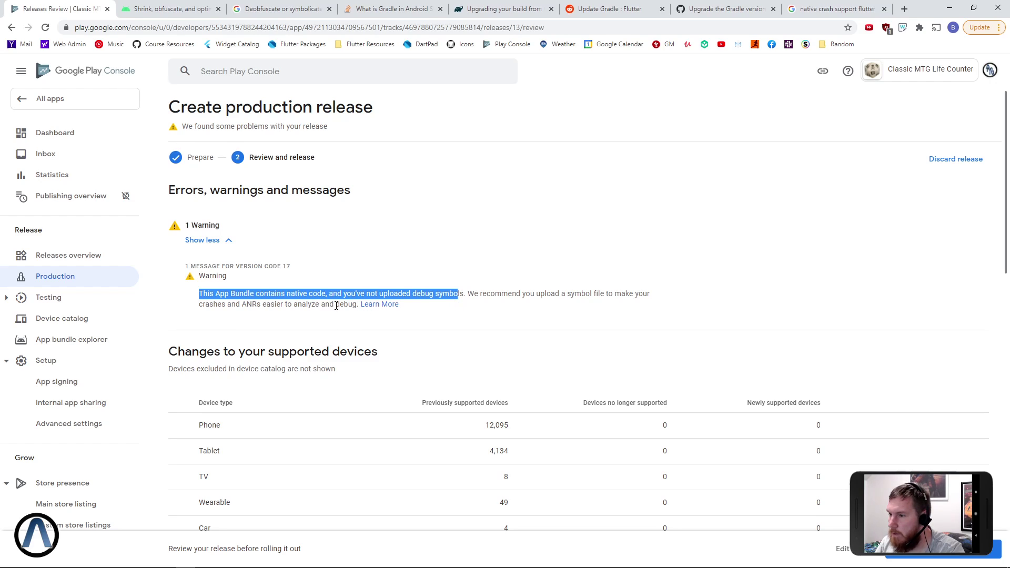
left_click_drag(353, 304, 466, 294)
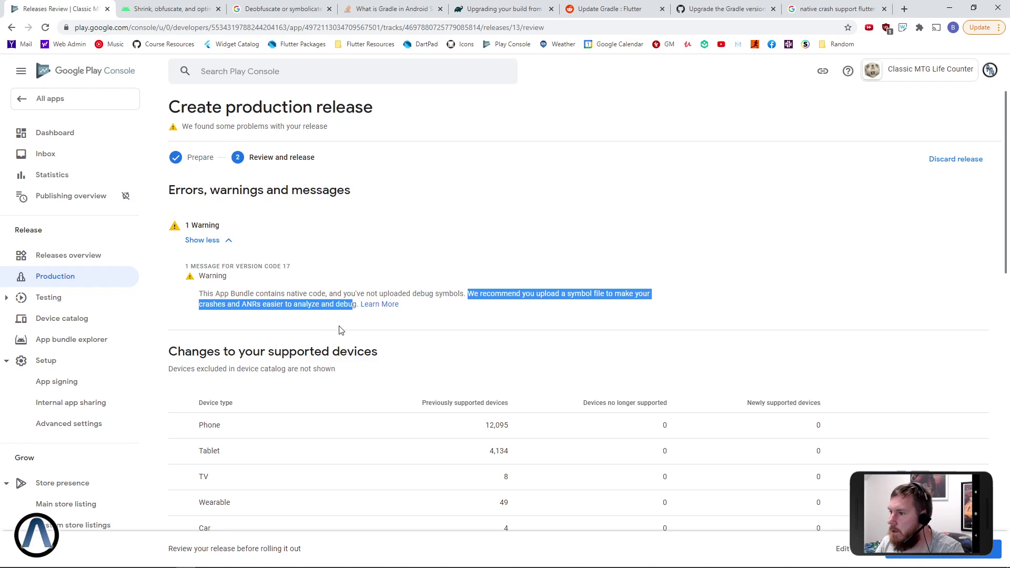
left_click(332, 294)
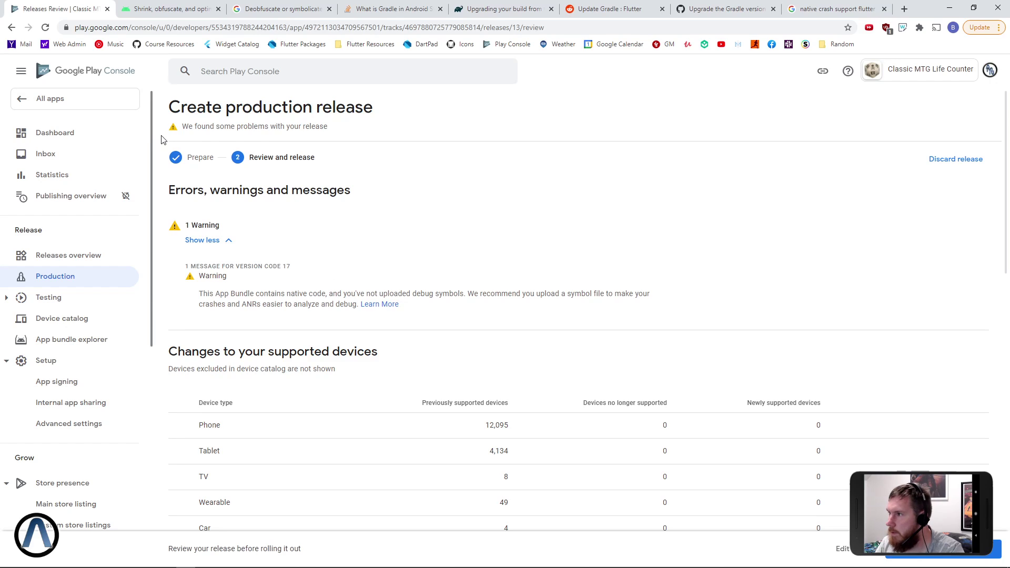
left_click(171, 9)
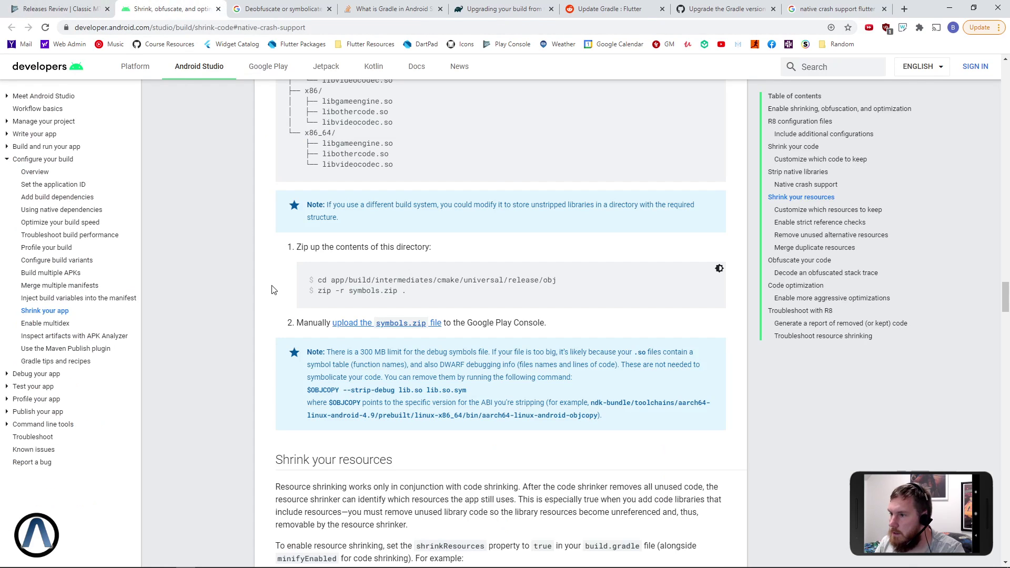
scroll(271, 290, "up", 10)
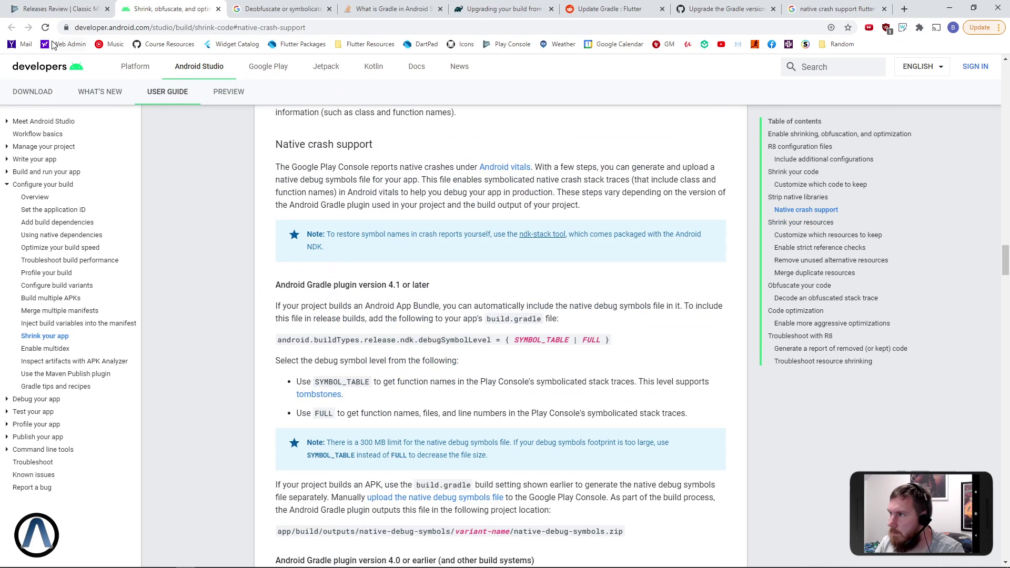
left_click(60, 12)
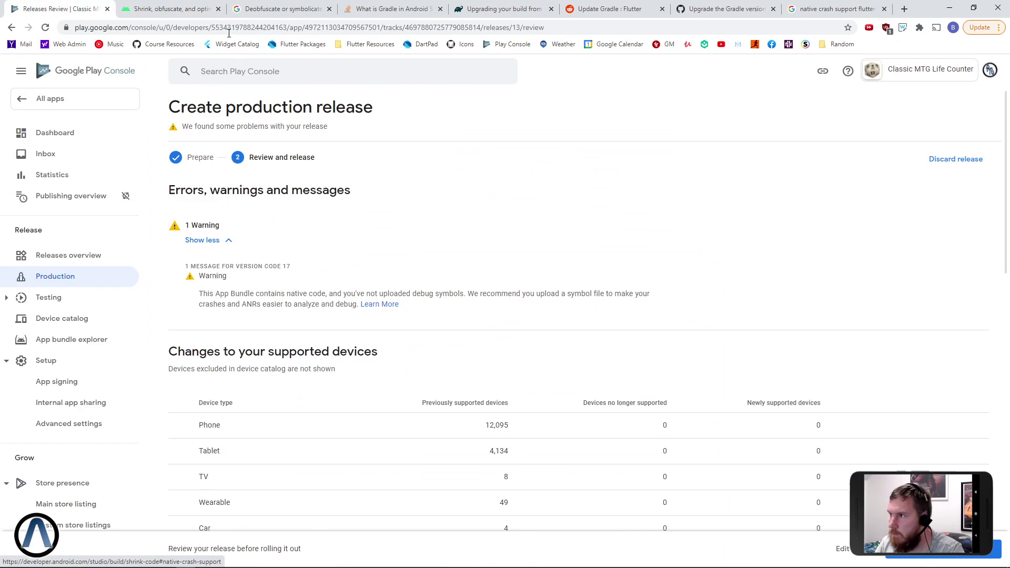
left_click(208, 10)
left_click_drag(294, 144, 370, 205)
left_click_drag(280, 285, 473, 402)
left_click(398, 431)
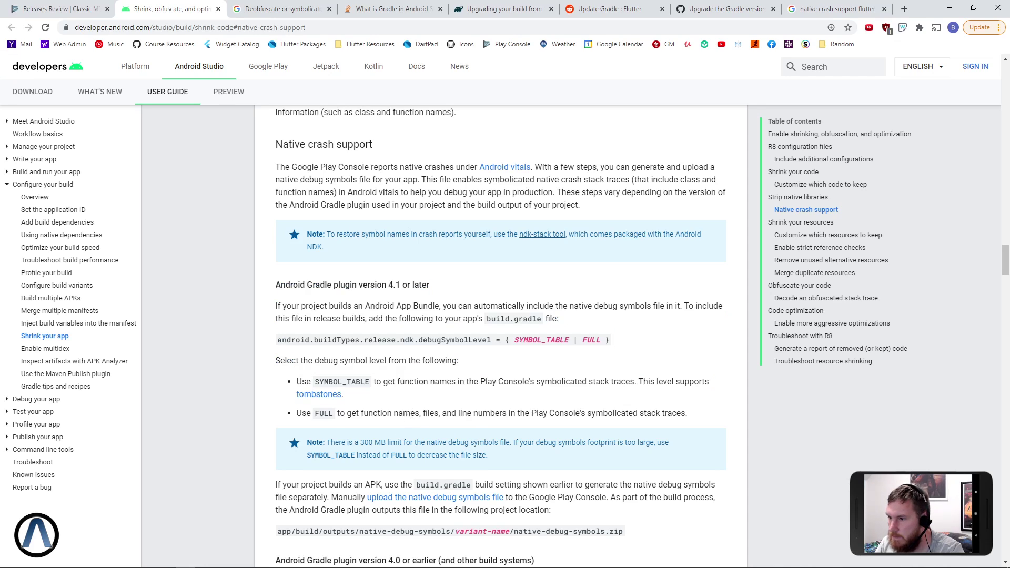
scroll(410, 413, "down", 7)
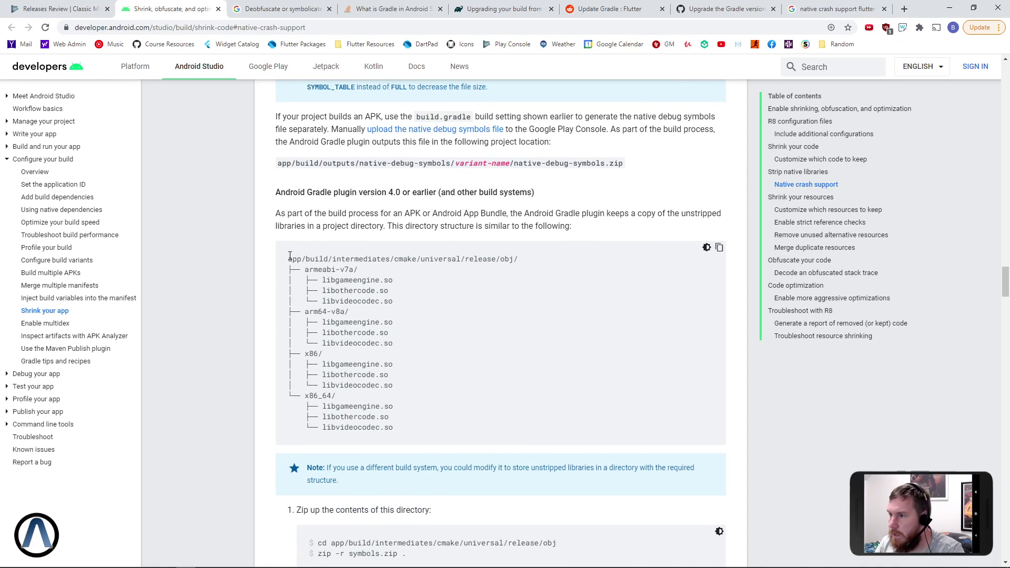
left_click_drag(290, 256, 404, 426)
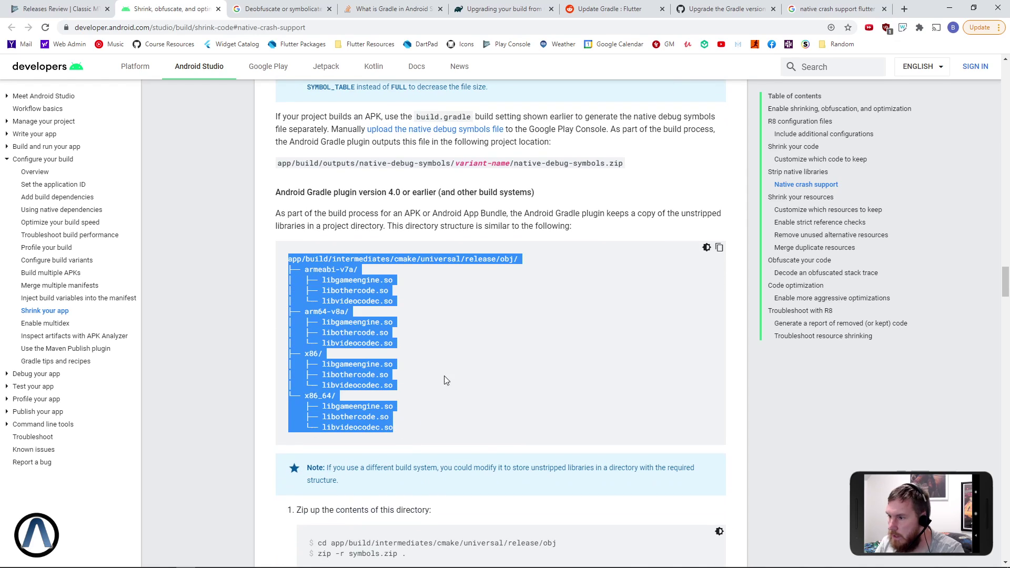
scroll(440, 321, "down", 3)
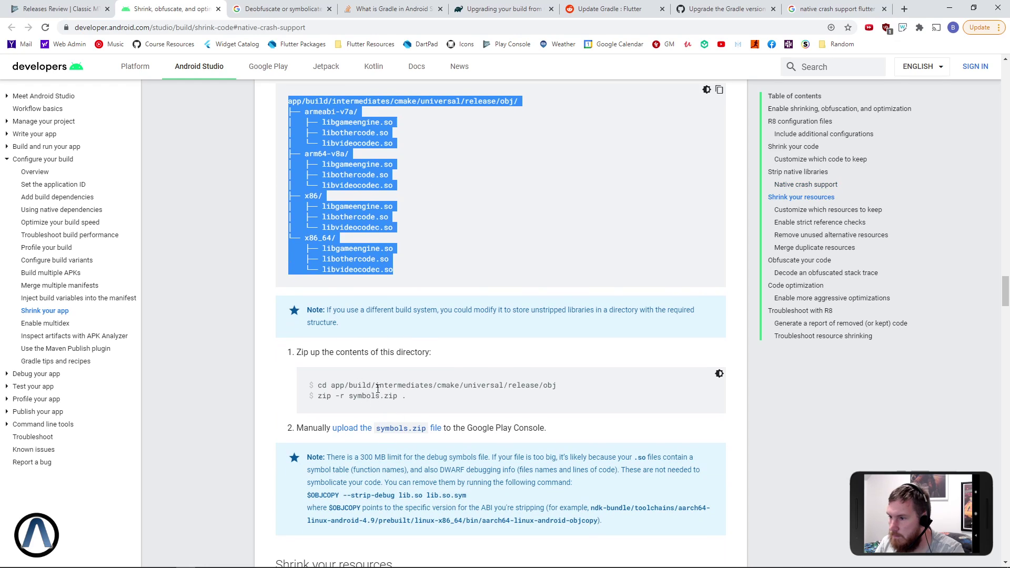
scroll(376, 384, "up", 2)
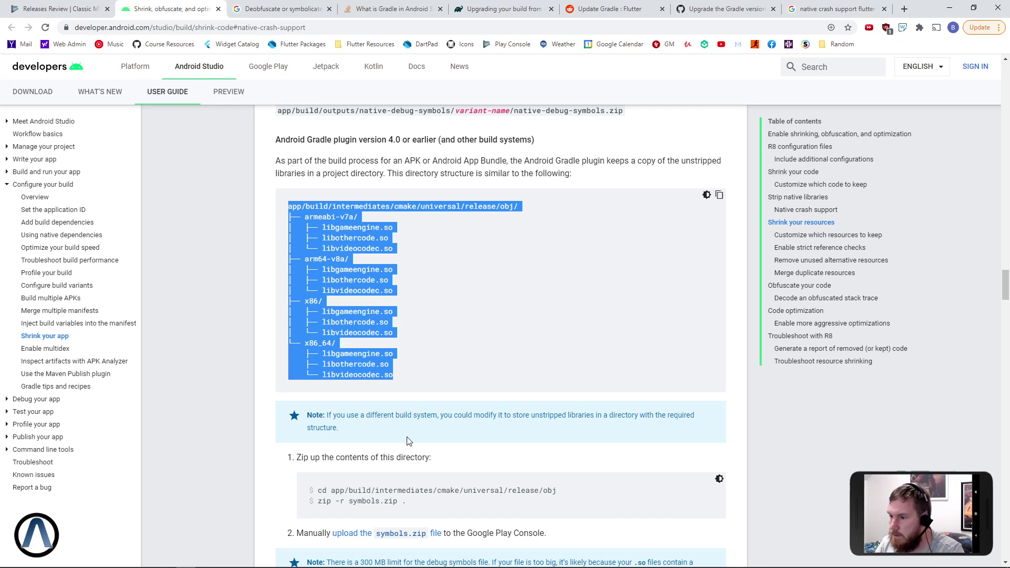
- Bring up the release folder window and navigate into the app build's intermediates folder
left_click(69, 561)
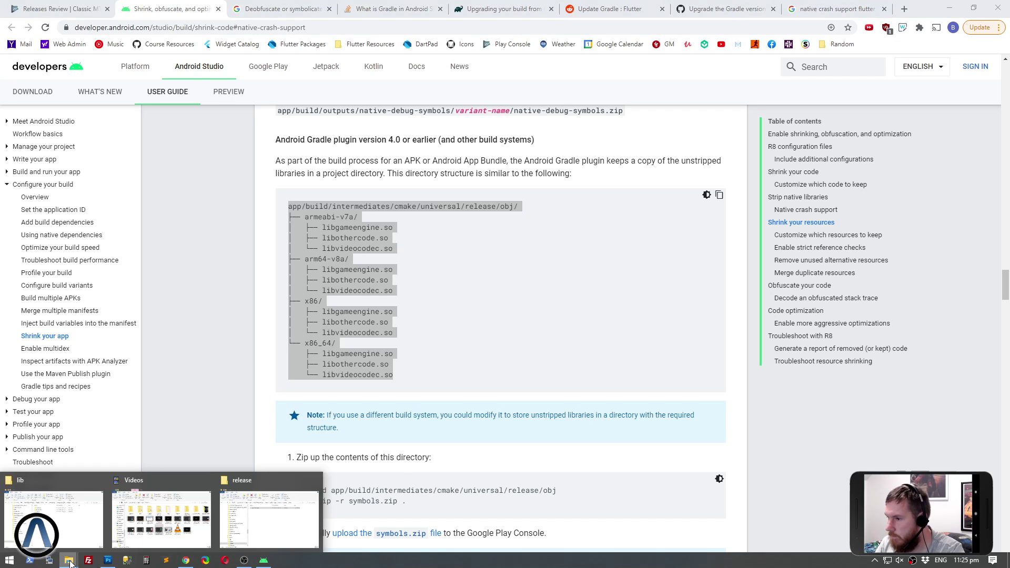
left_click(276, 528)
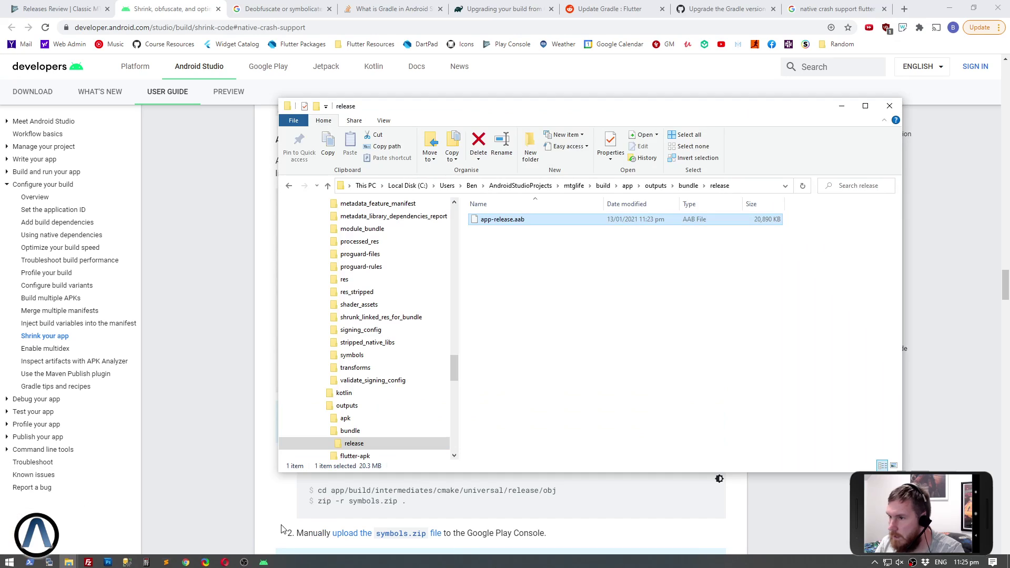
left_click(629, 188)
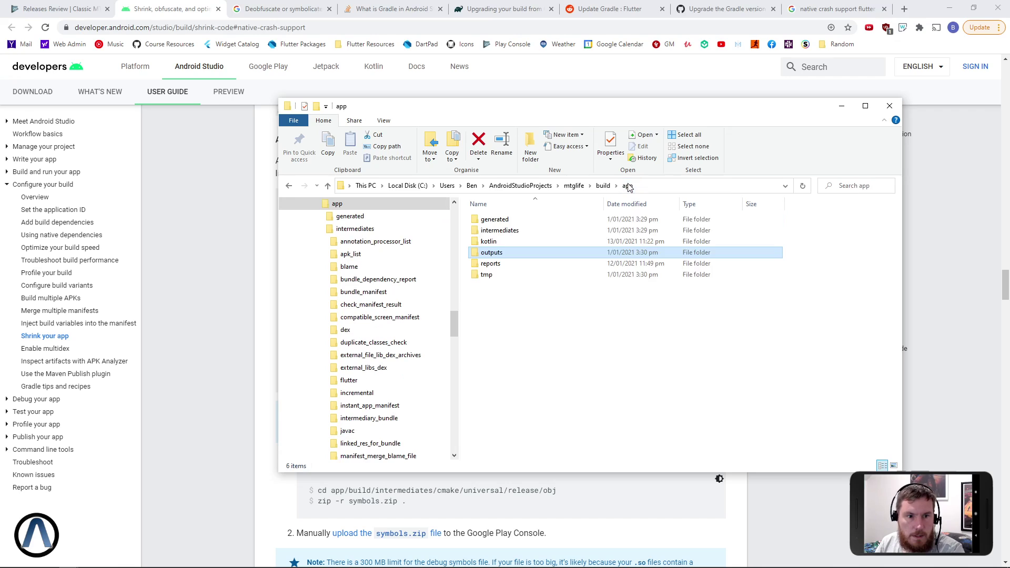
double_click(489, 231)
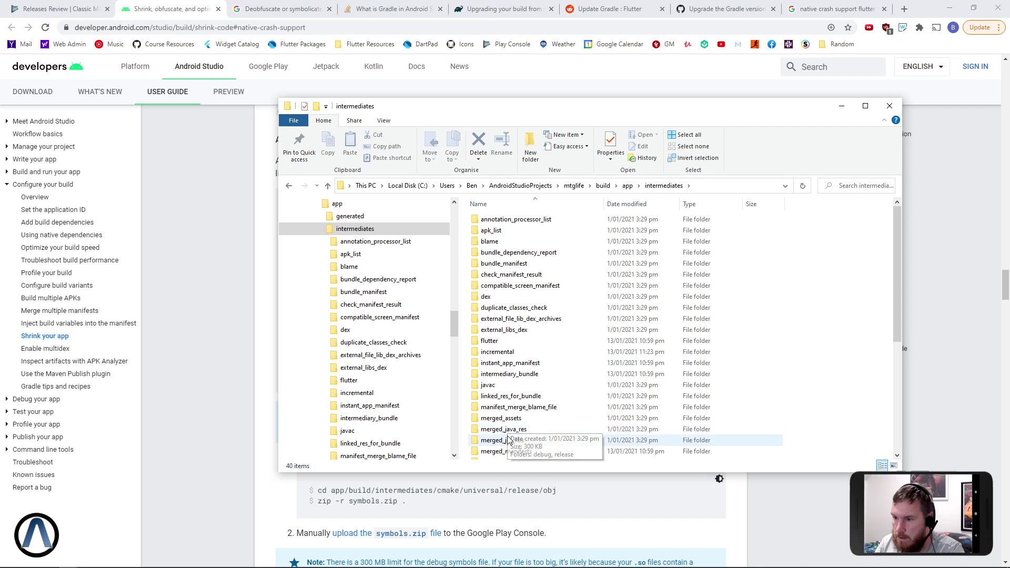
scroll(551, 436, "down", 1)
scroll(555, 446, "down", 1)
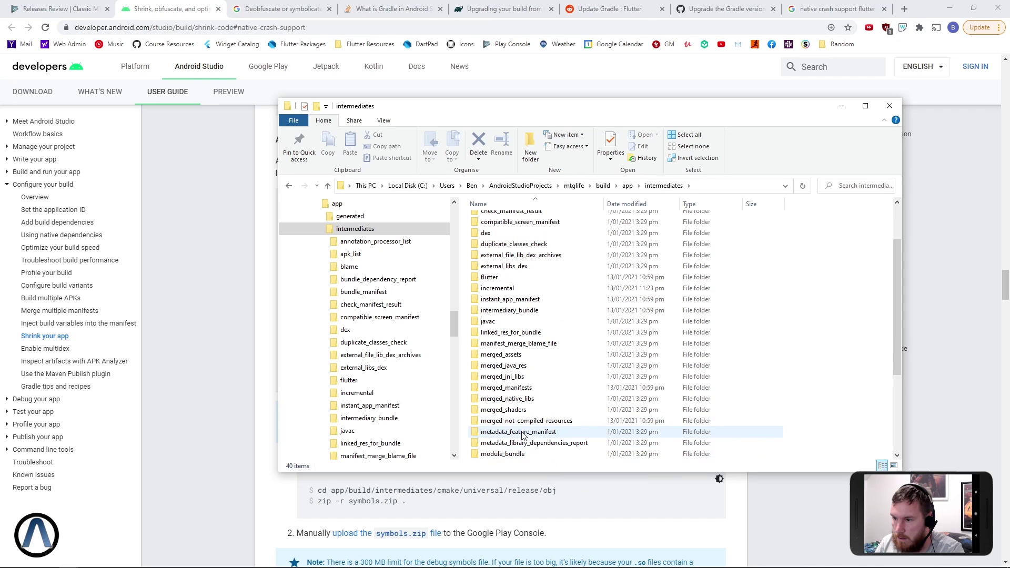
- Open merged_native_libs\release\out\lib and select the arm64-v8a, armeabi-v7a and x86_64 folders
double_click(521, 403)
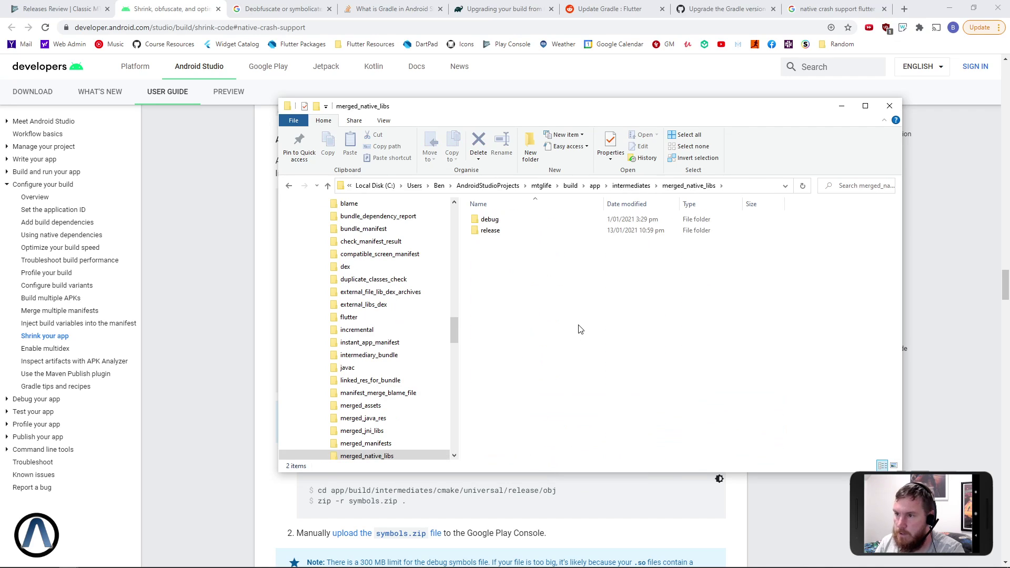
double_click(486, 231)
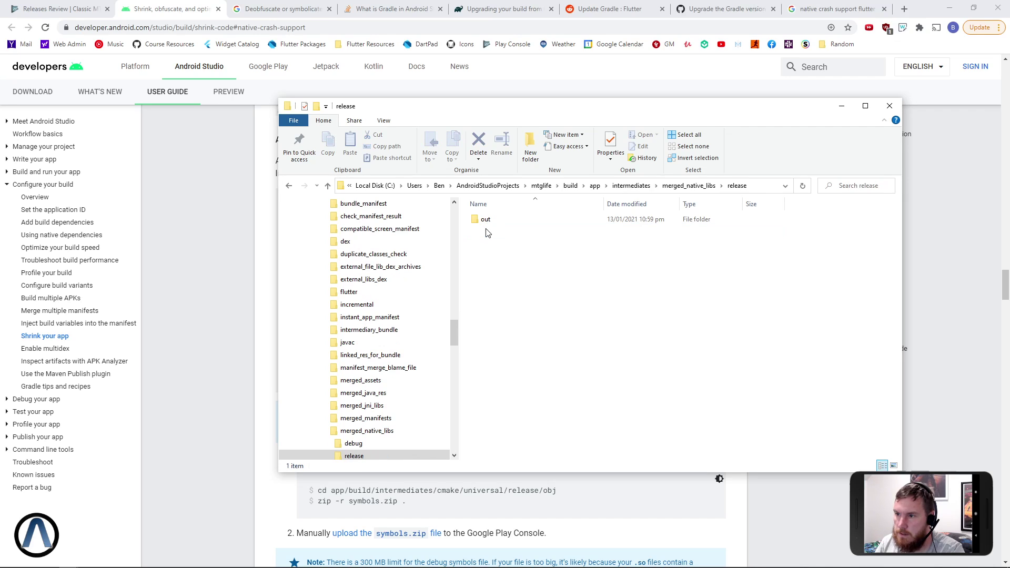
double_click(487, 220)
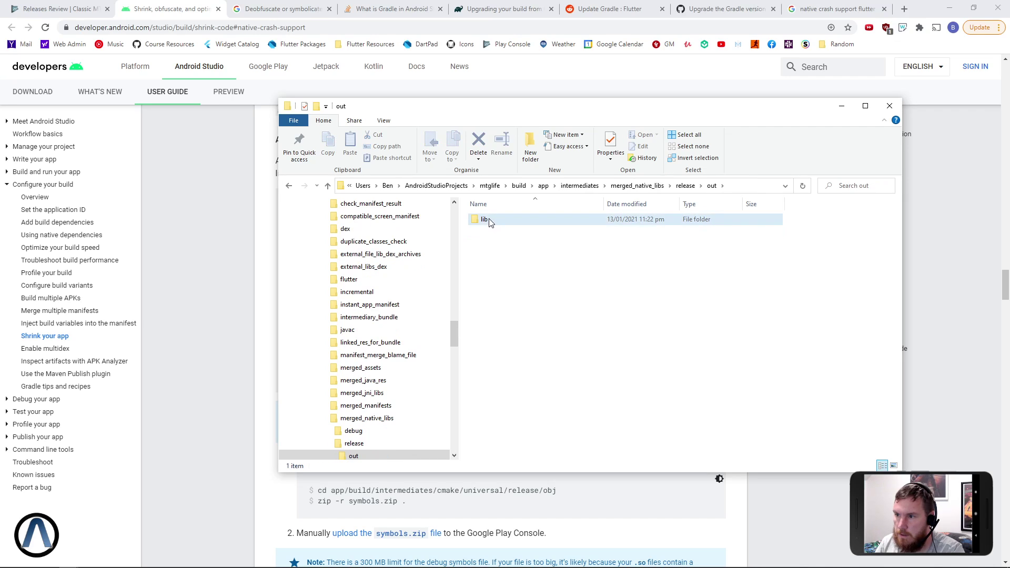
double_click(484, 219)
double_click(502, 223)
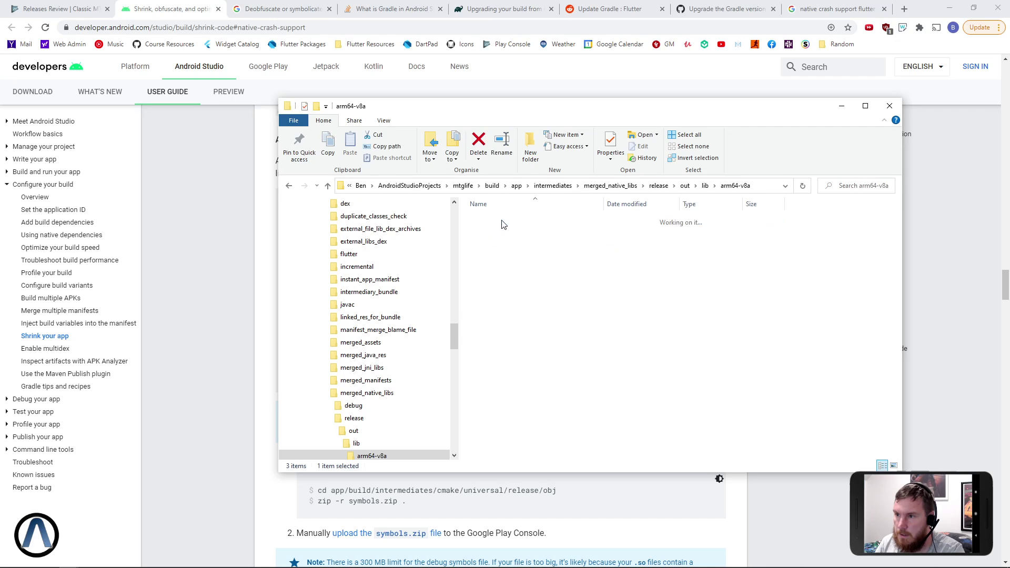
left_click(705, 186)
left_click_drag(716, 316, 531, 229)
- Compress the three architecture folders into a zipped archive
right_click(531, 229)
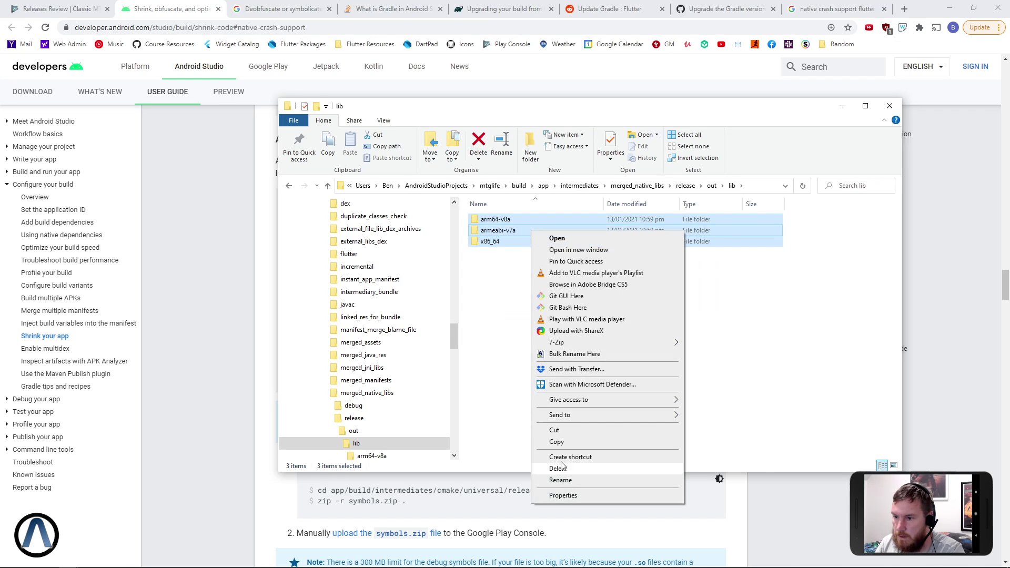
mouse_move(612, 415)
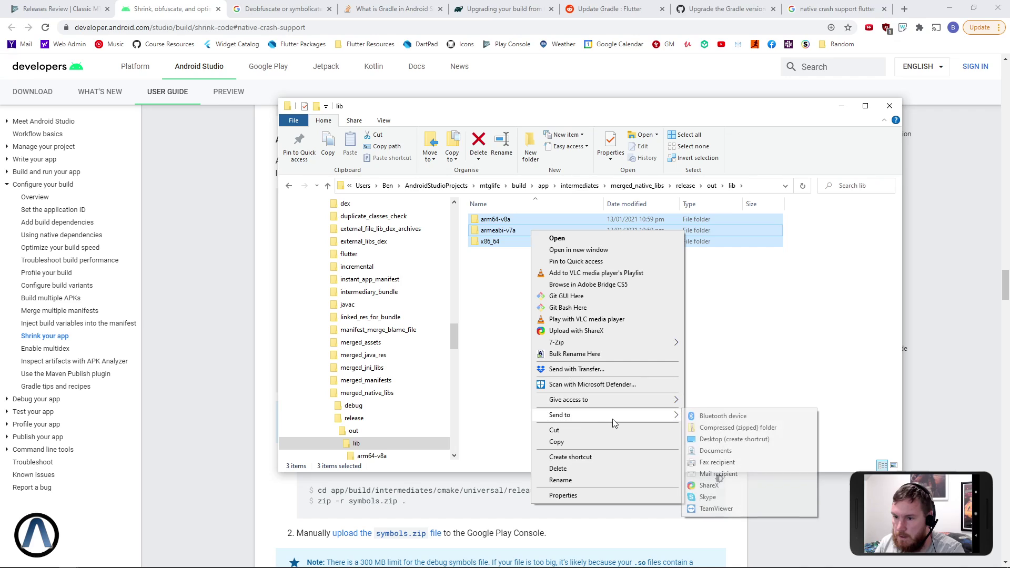
left_click(738, 427)
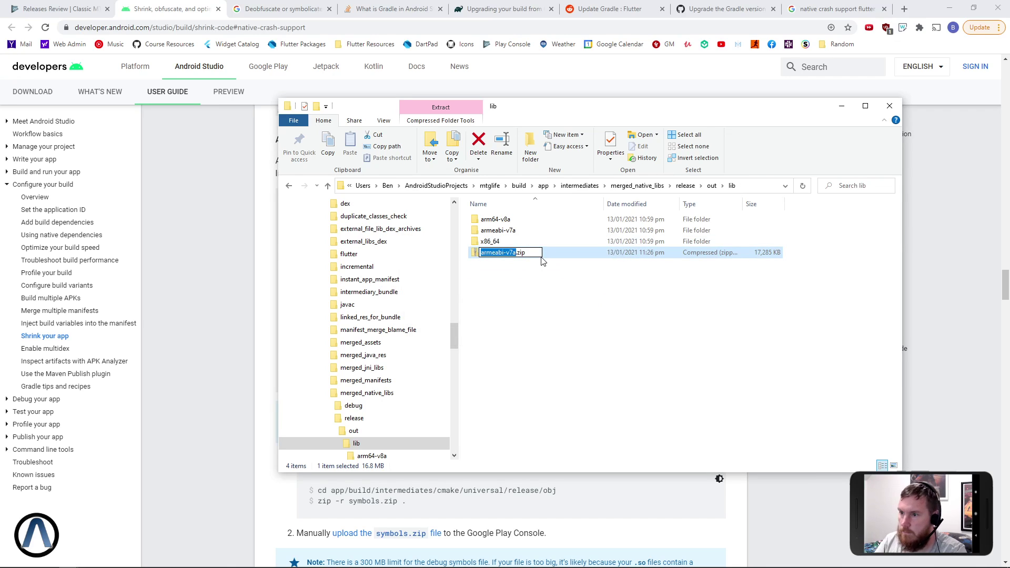
- Consult the Play Console help and Android docs on native debug symbol files
left_click(274, 11)
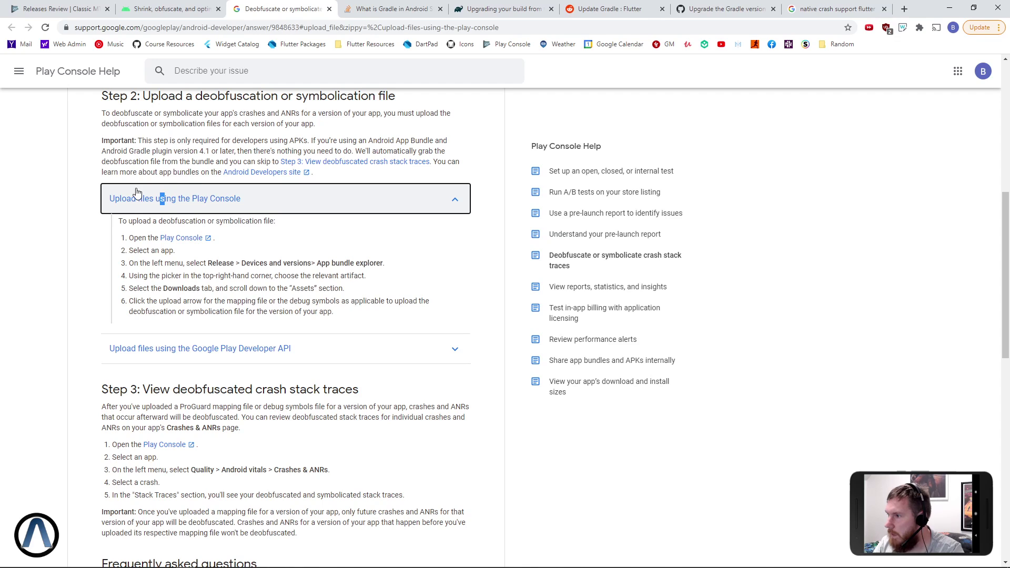
scroll(221, 351, "down", 3)
scroll(250, 390, "up", 8)
scroll(260, 369, "up", 3)
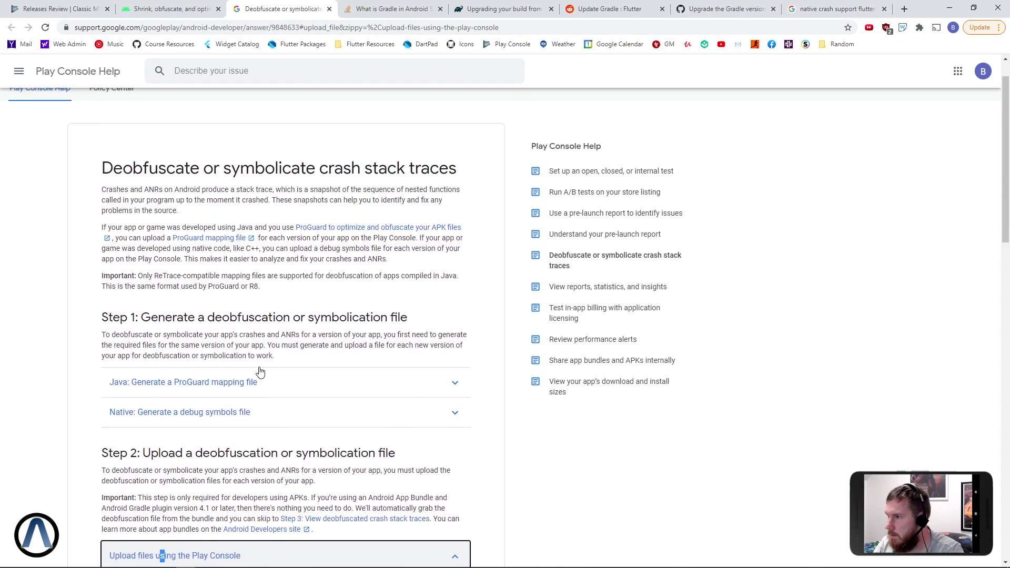
scroll(258, 367, "down", 5)
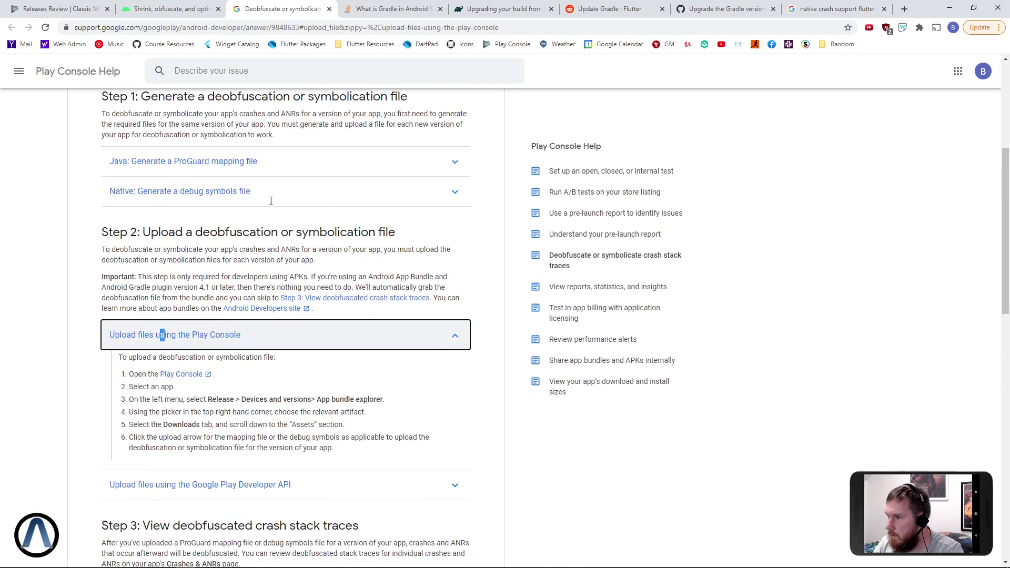
left_click(168, 9)
scroll(376, 534, "down", 1)
- Rename the new zip archive to symbols.zip
key("alt+Tab")
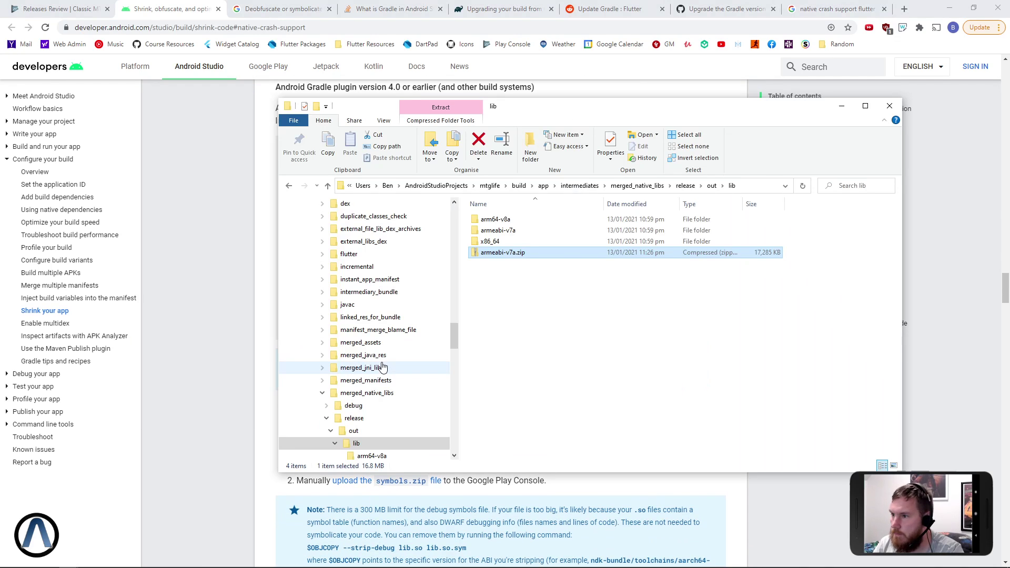
key("F2")
type("symbols.zip")
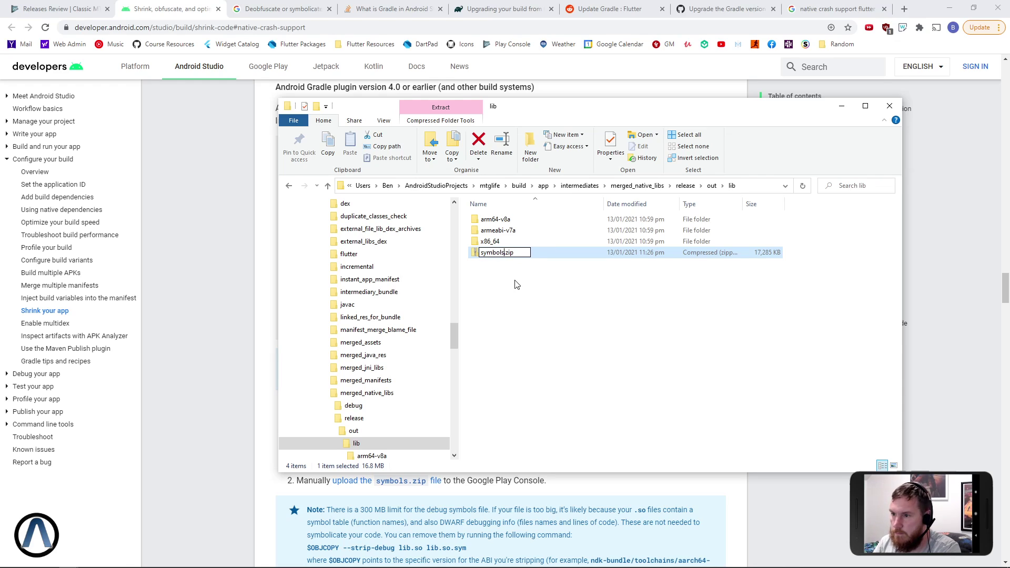
key("Return")
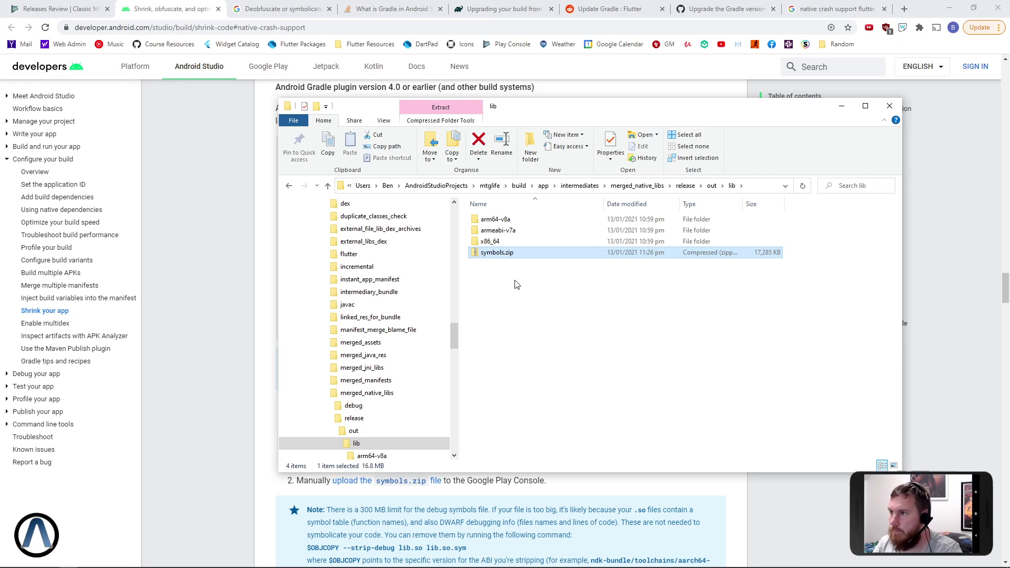
- Back in Play Console, open the App bundle explorer for previous app bundle 16 (1.1.1)
left_click(58, 9)
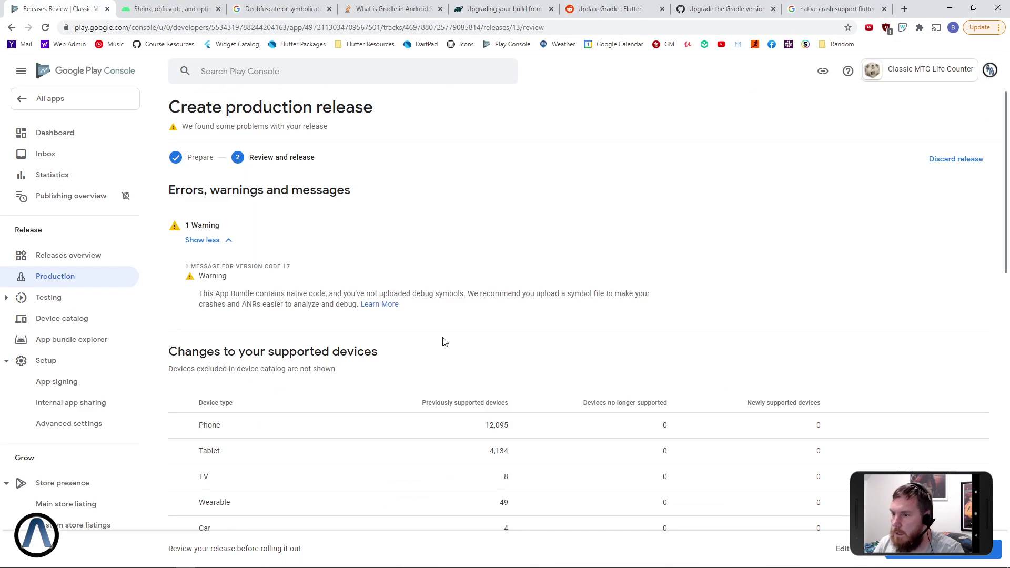
scroll(321, 239, "down", 15)
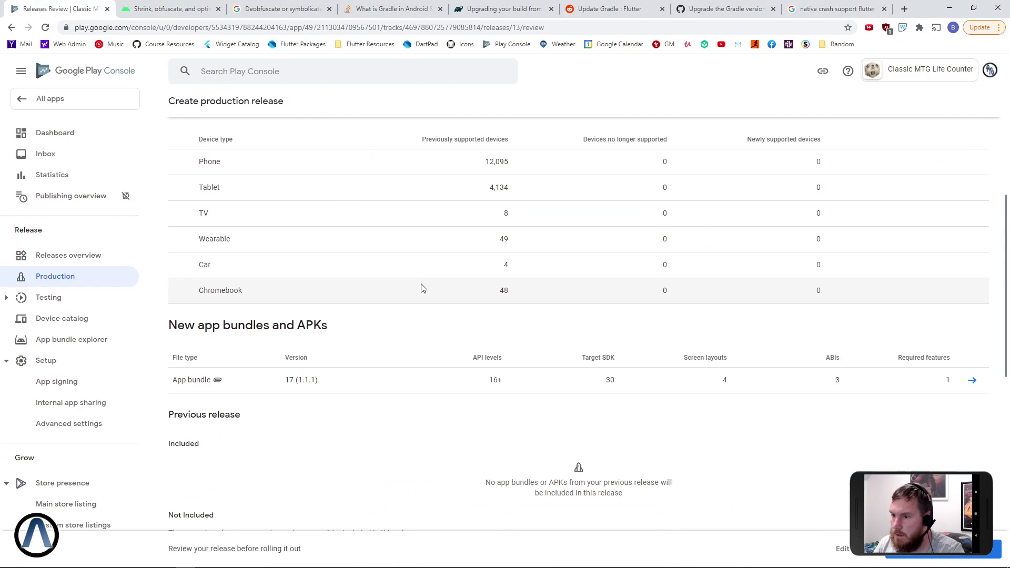
scroll(457, 321, "up", 6)
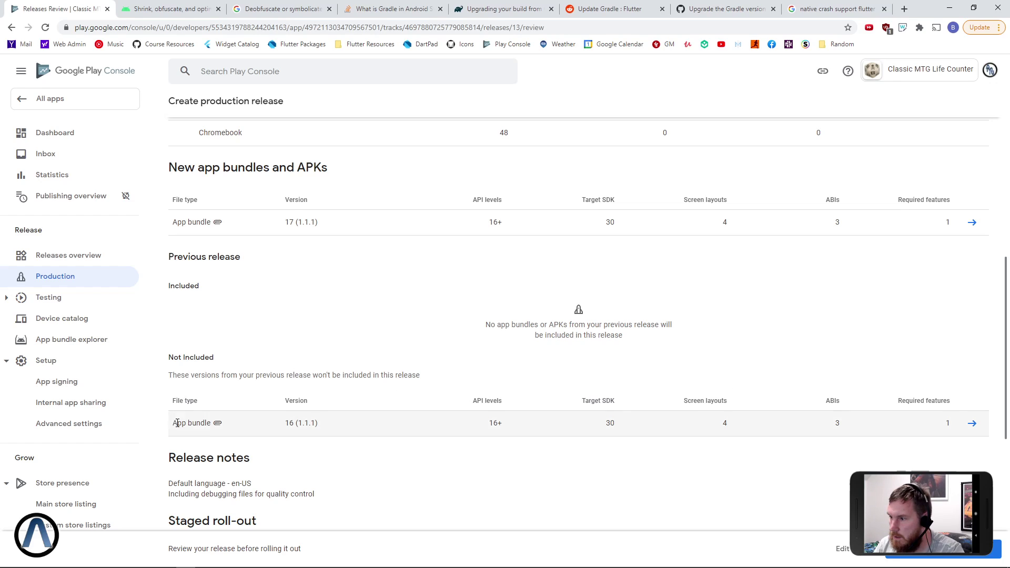
left_click(972, 424)
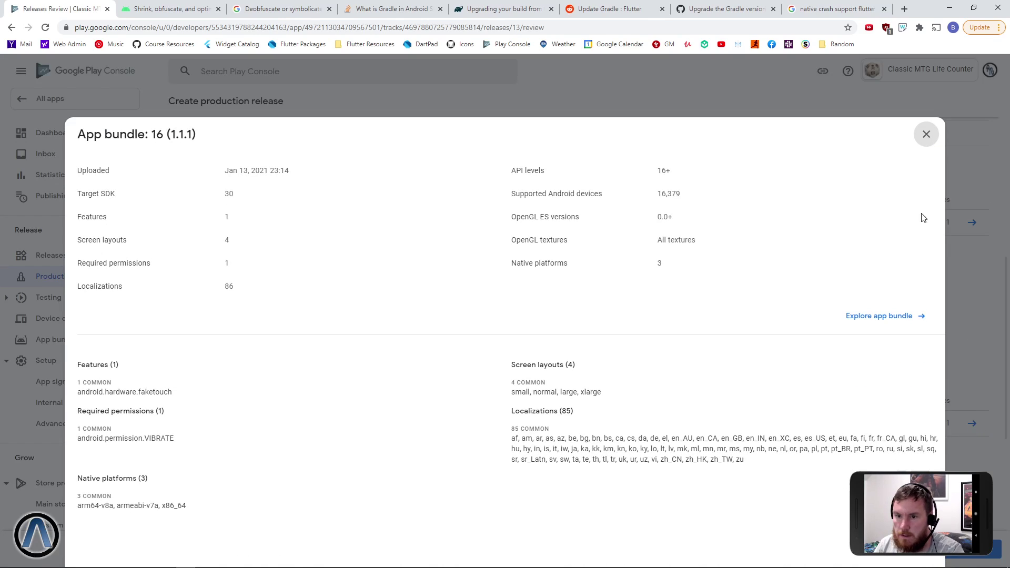
- Show 16.aab's Downloads assets, including native-debug-symbols.zip at 17.2 MB
left_click(881, 315)
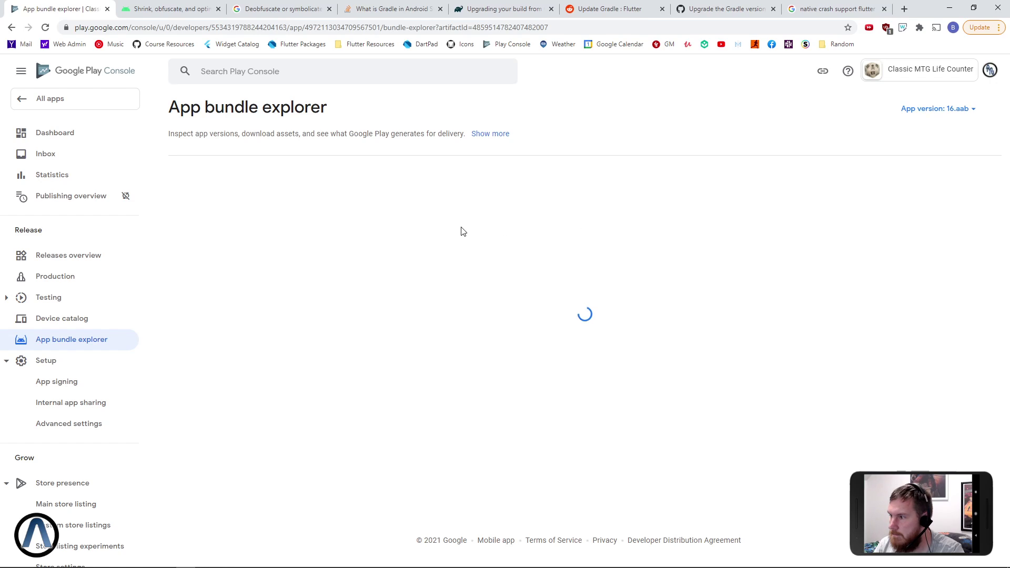
scroll(465, 252, "down", 2)
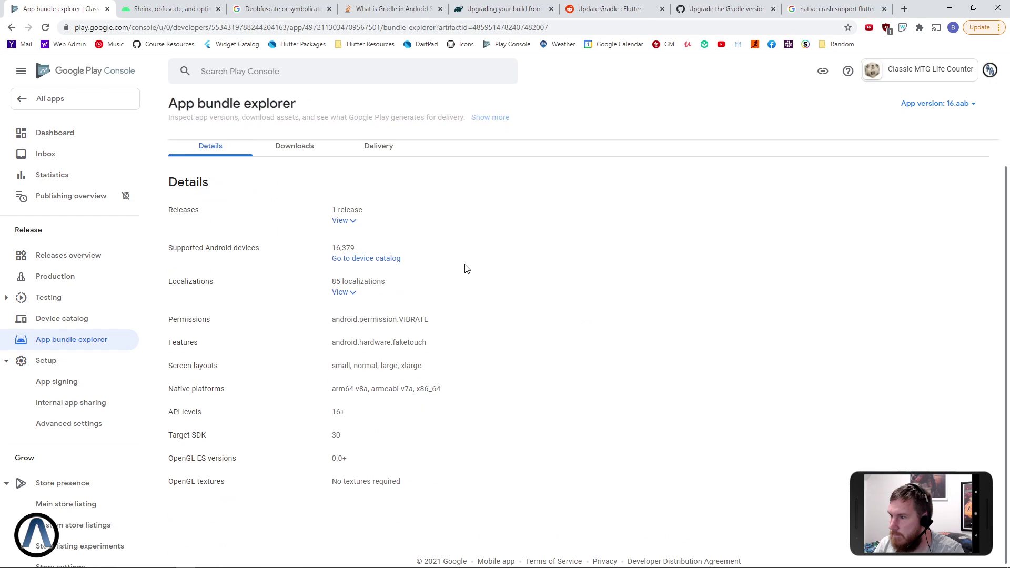
left_click(297, 145)
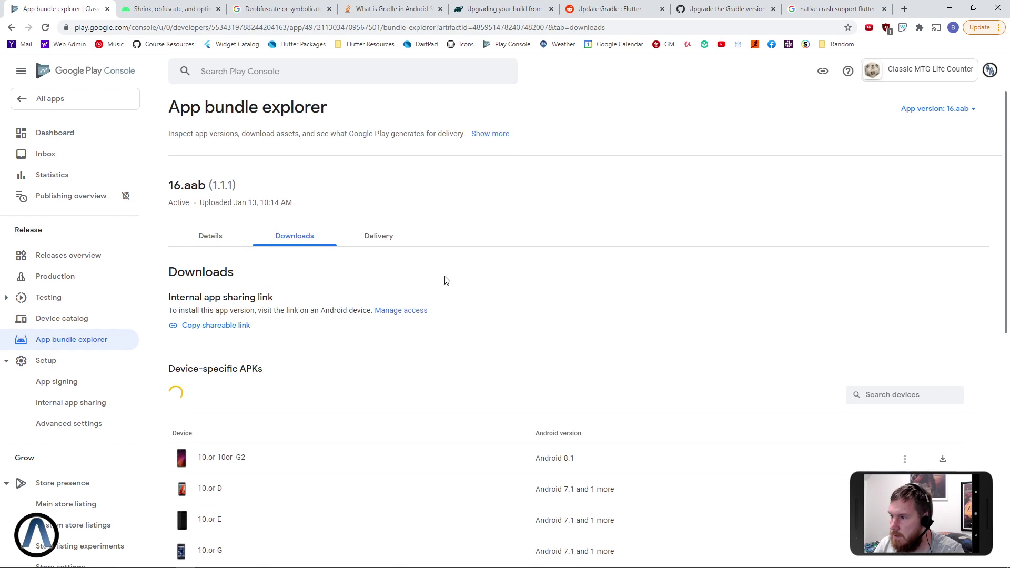
scroll(445, 279, "down", 8)
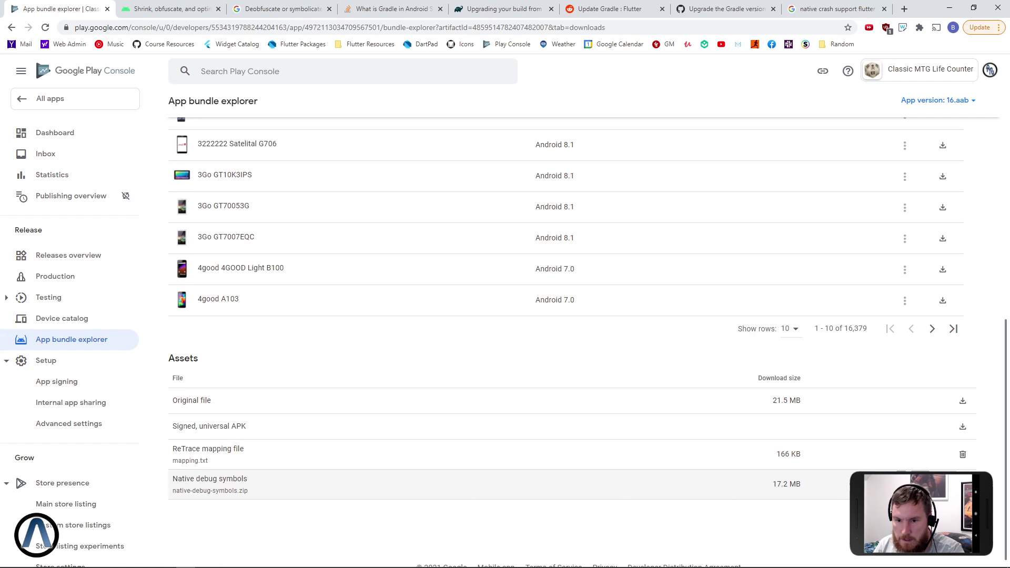
- Delete bundle 16's existing native debug symbols file
left_click(962, 483)
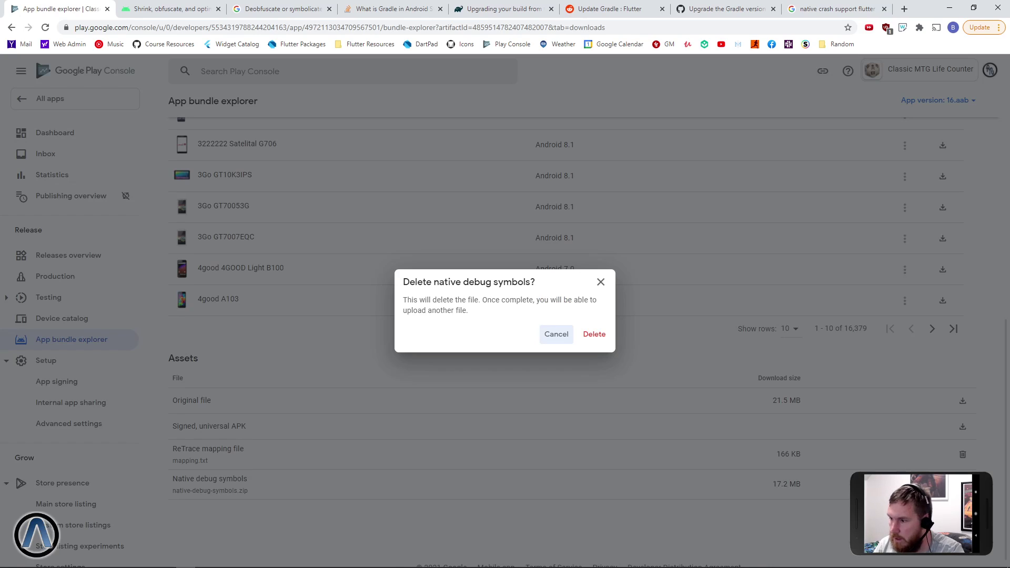
left_click(593, 334)
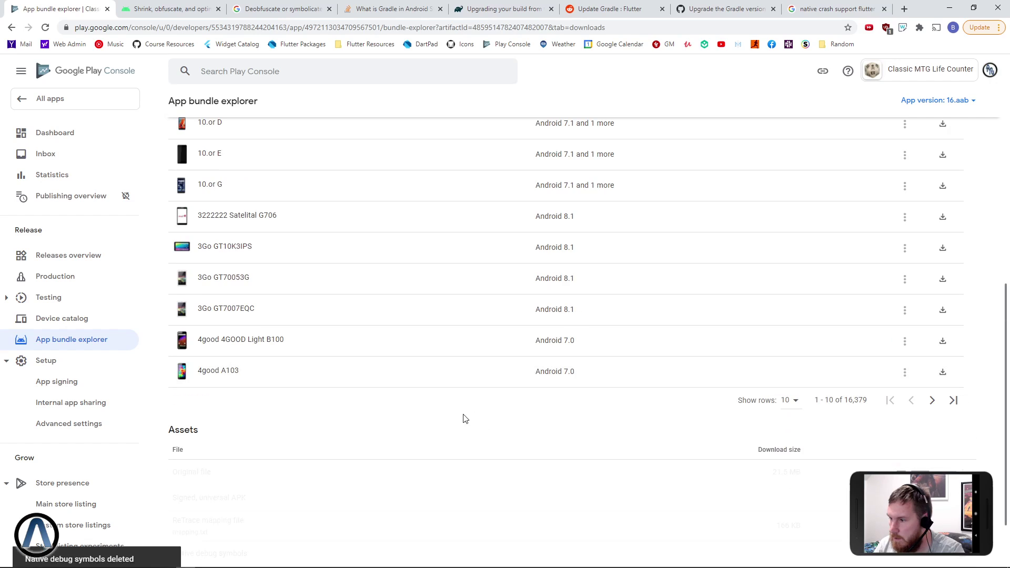
scroll(463, 421, "down", 2)
- Upload the symbols zip from Explorer as bundle 16's native debug symbols (17.7 MB)
key("alt+Tab")
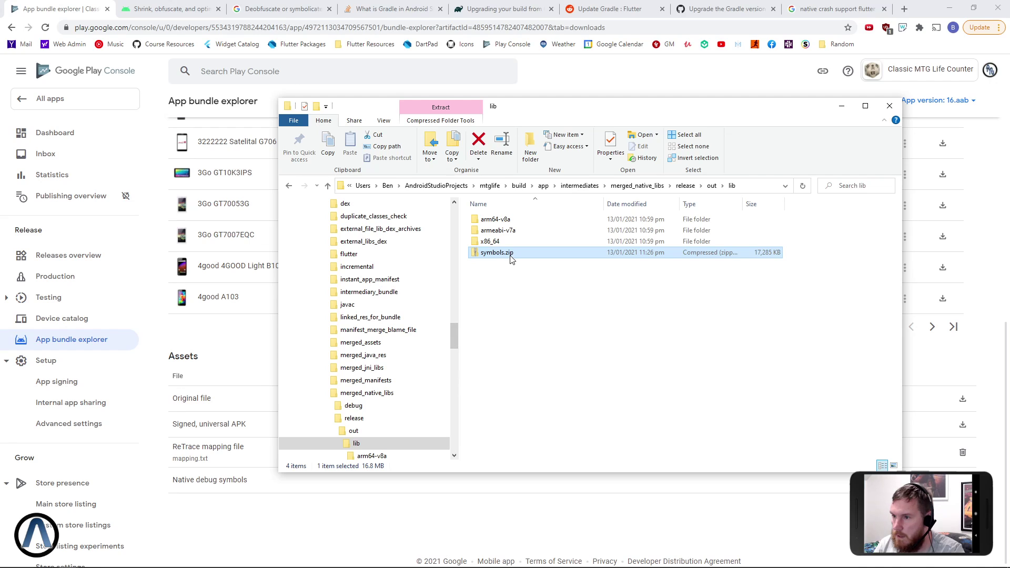
left_click_drag(511, 257, 327, 546)
left_click(962, 479)
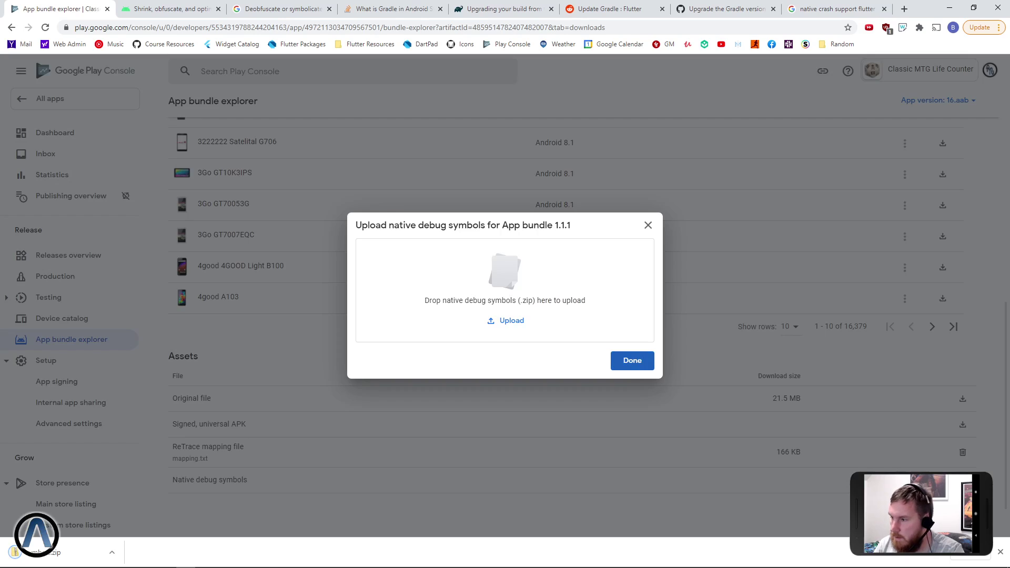
key("alt+Tab")
left_click_drag(483, 249, 500, 301)
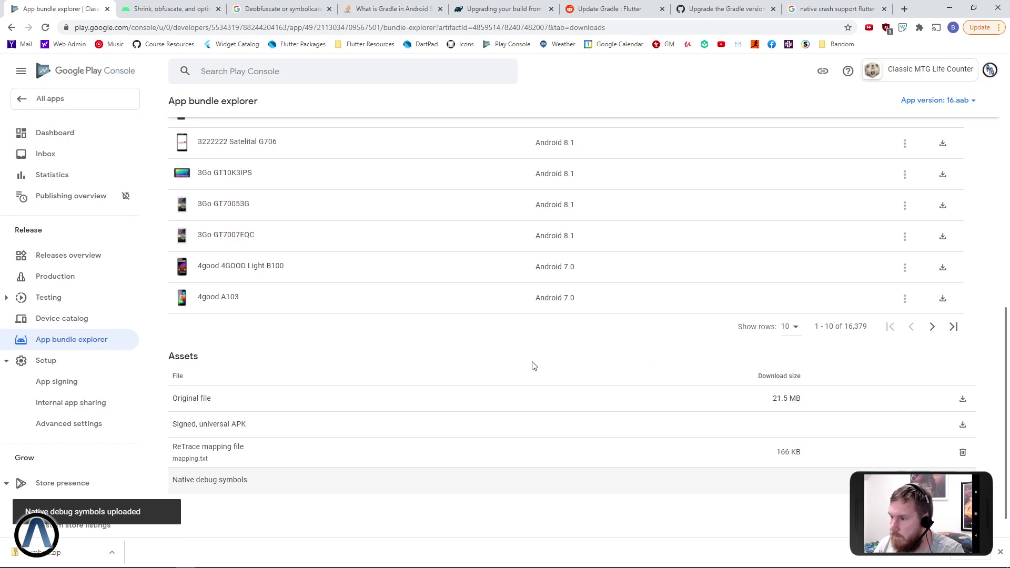
scroll(534, 365, "down", 2)
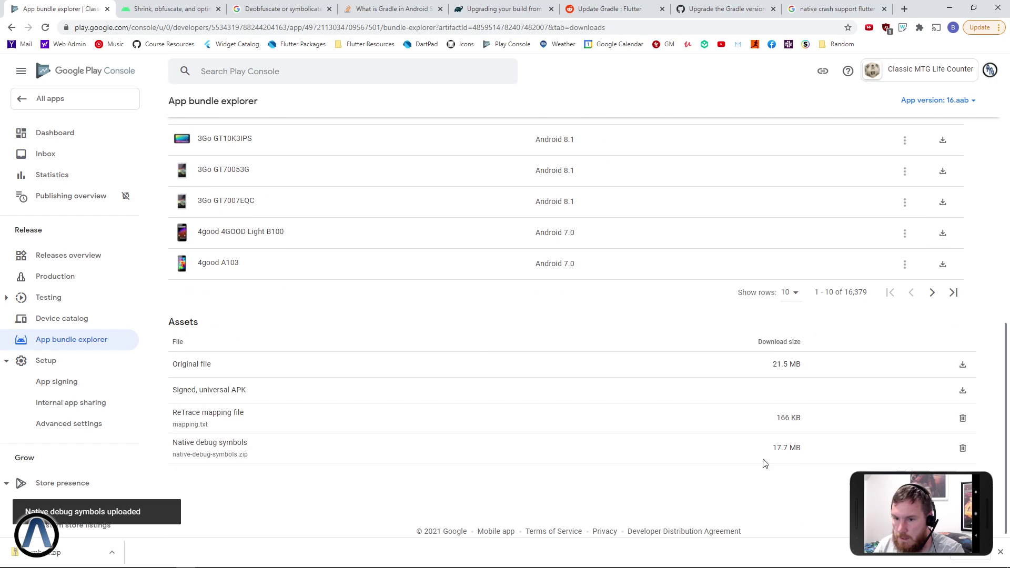
scroll(841, 442, "up", 10)
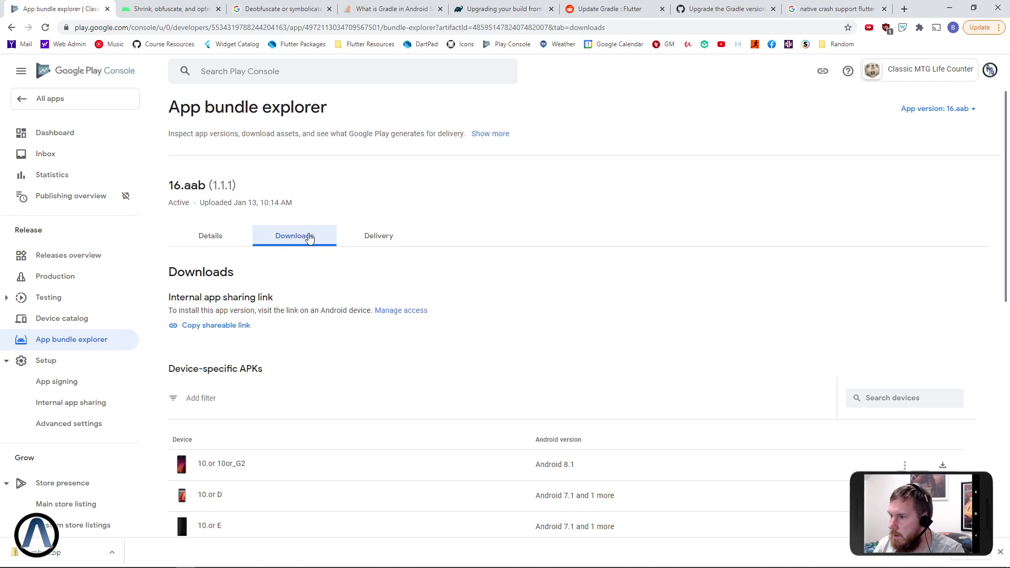
- Open draft production release 17 for editing from Production > Releases
left_click(359, 236)
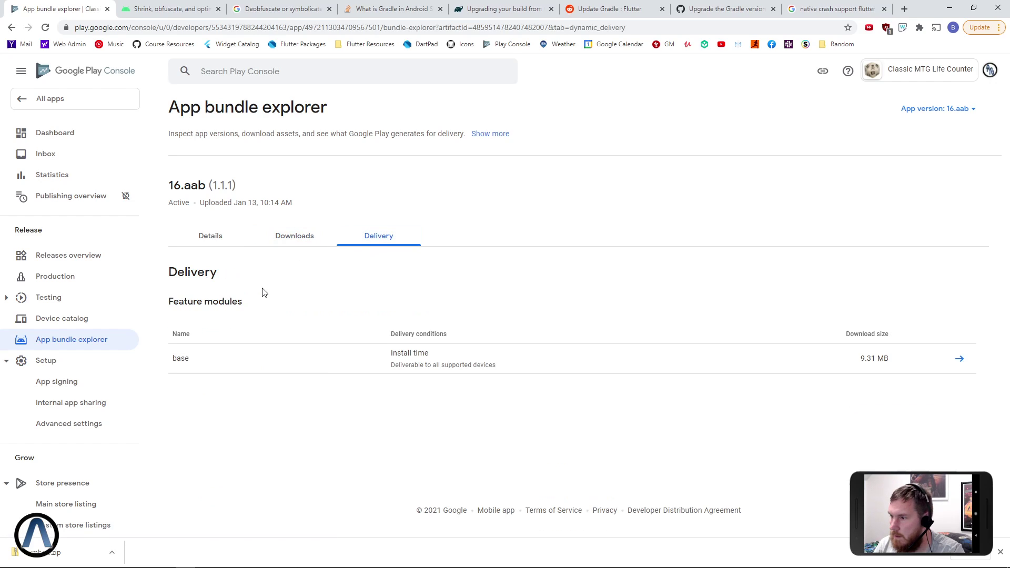
left_click(67, 283)
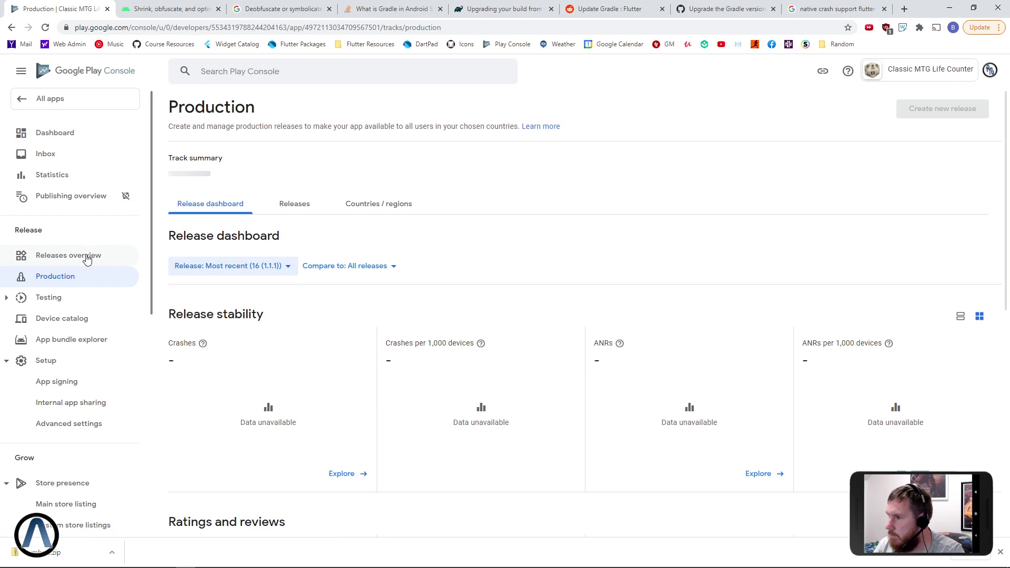
left_click(273, 209)
left_click(202, 323)
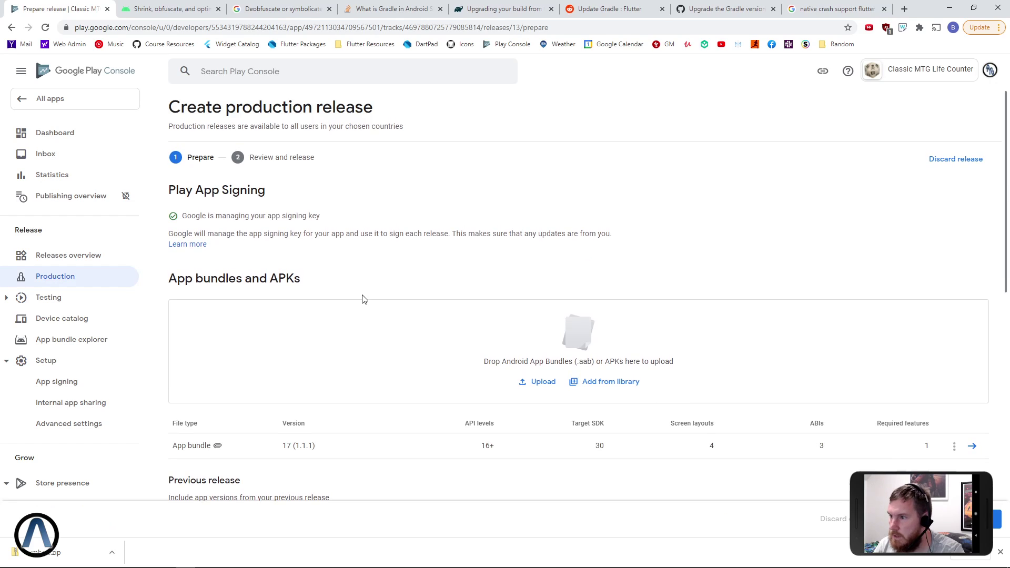
- Review release 17, expand its missing debug symbols warning, and open bundle 17.aab's details
left_click(996, 519)
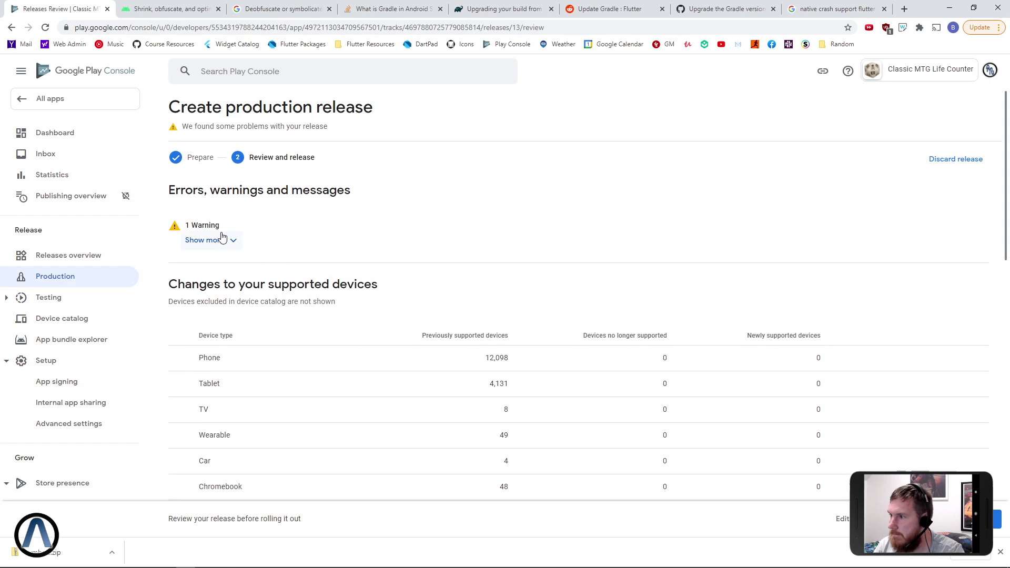
left_click(221, 240)
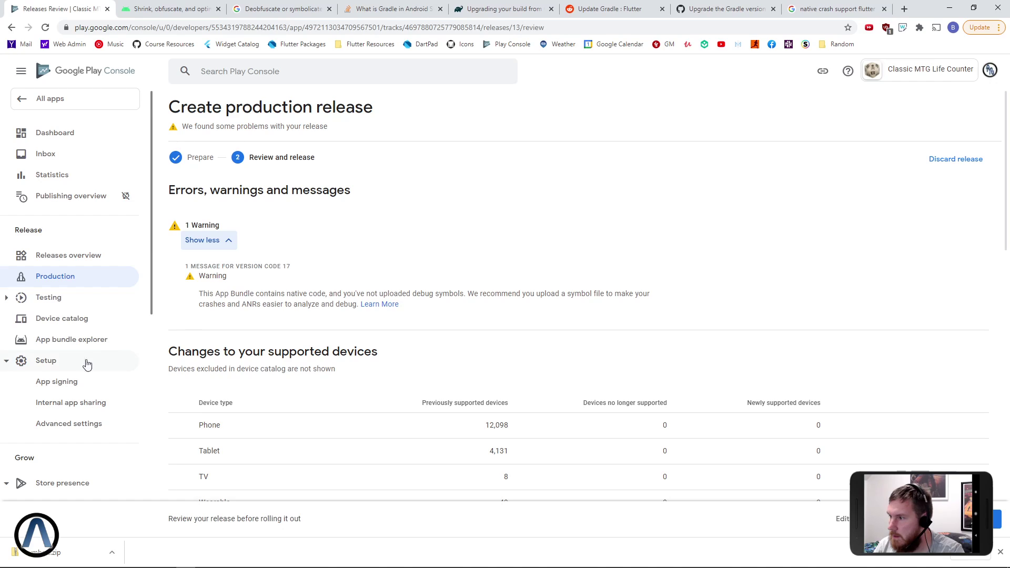
left_click(52, 339)
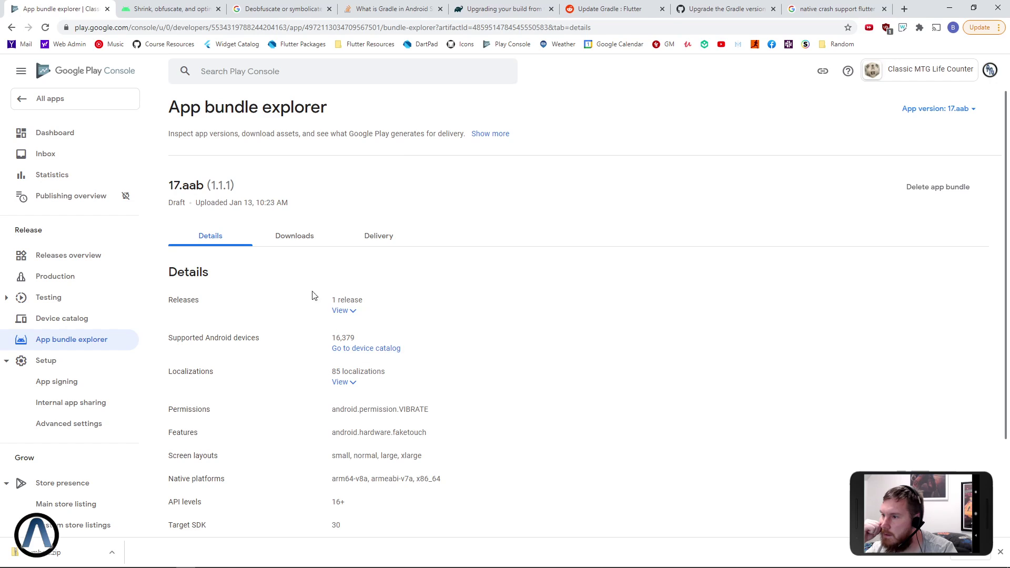
- Upload the symbols zip as 17.aab's native debug symbols, listed at 17.7 MB
left_click(298, 240)
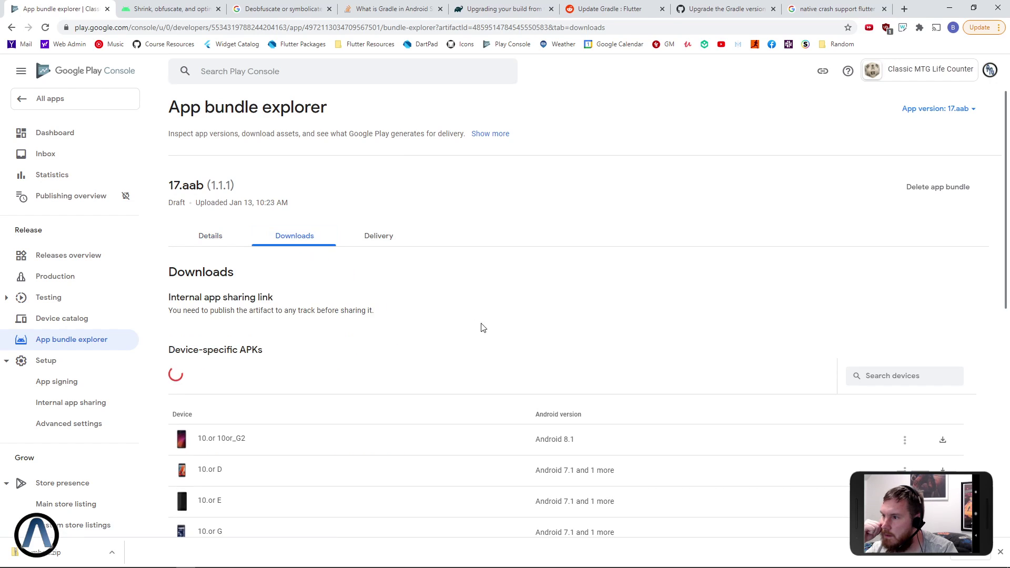
scroll(631, 373, "down", 9)
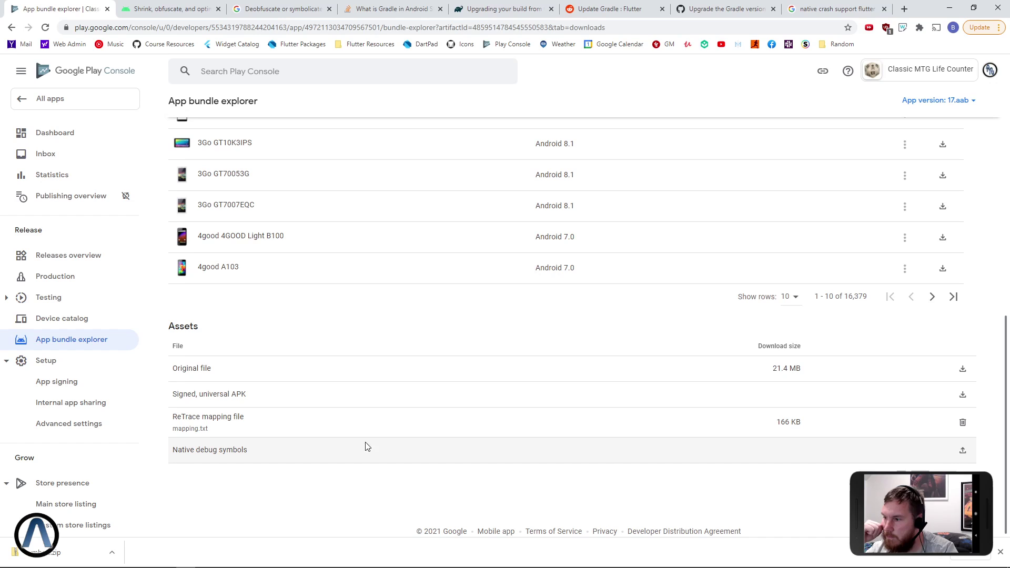
left_click(961, 455)
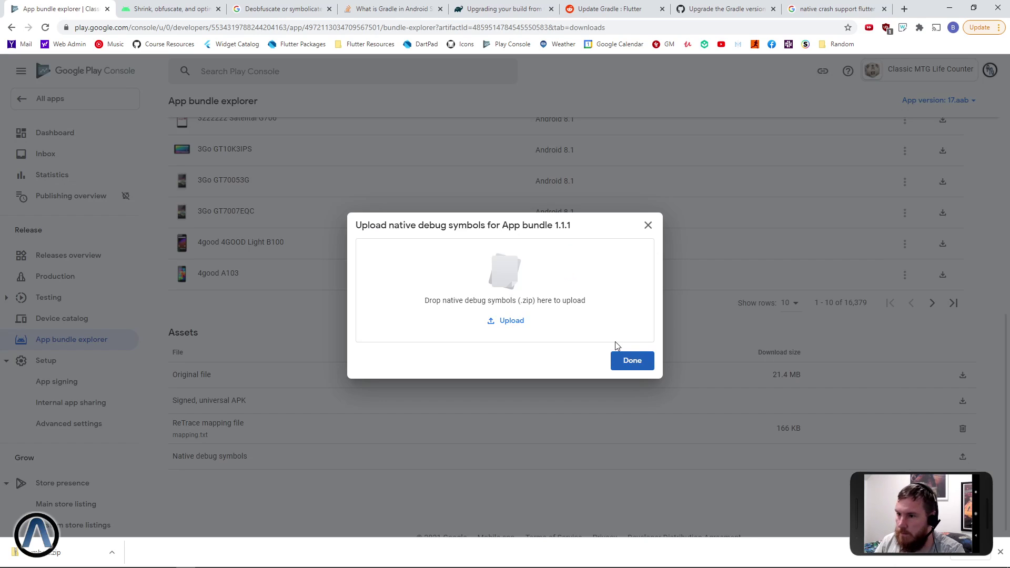
key("alt+Tab")
left_click_drag(496, 253, 429, 378)
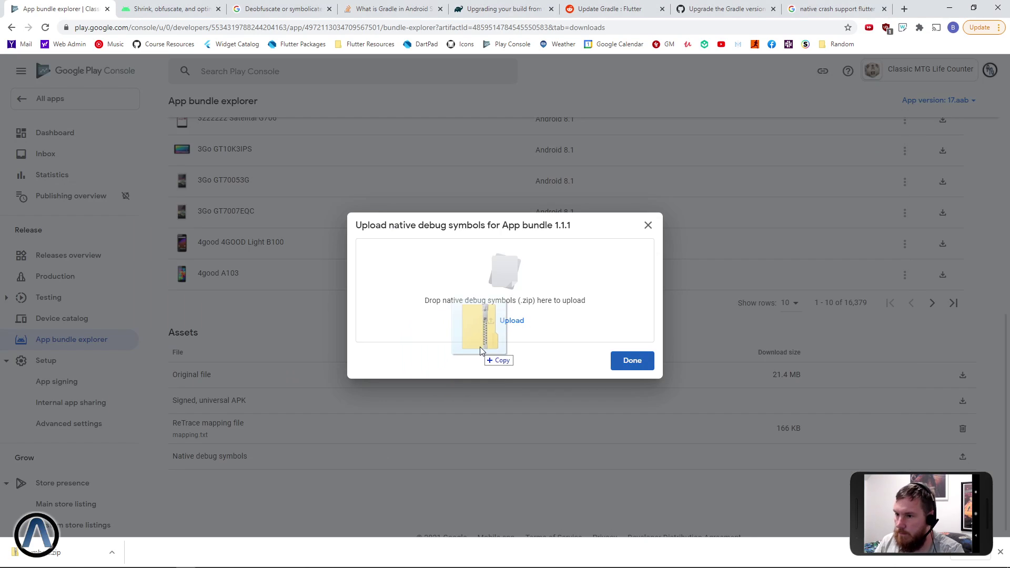
left_click_drag(482, 342, 507, 292)
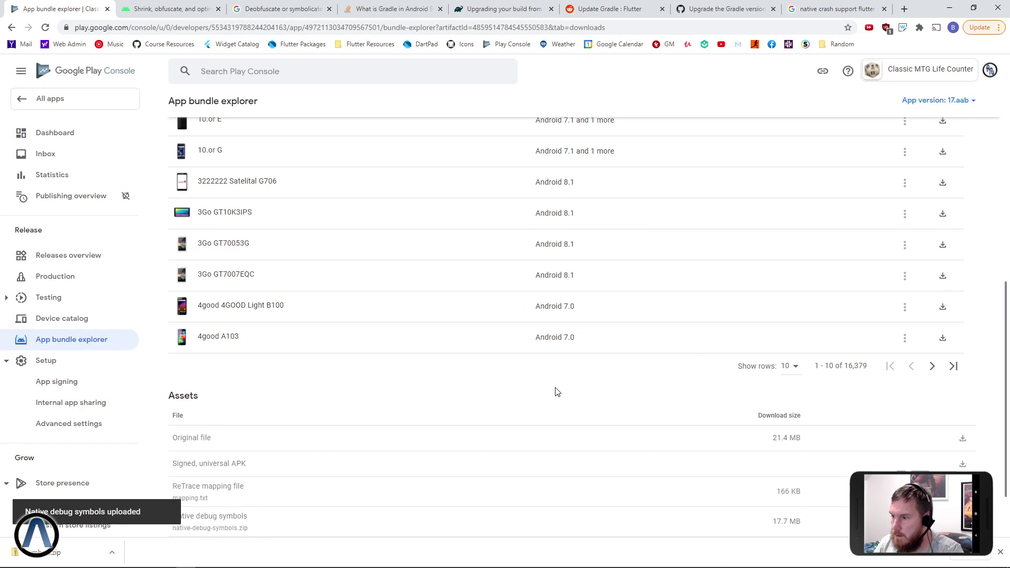
scroll(509, 306, "up", 7)
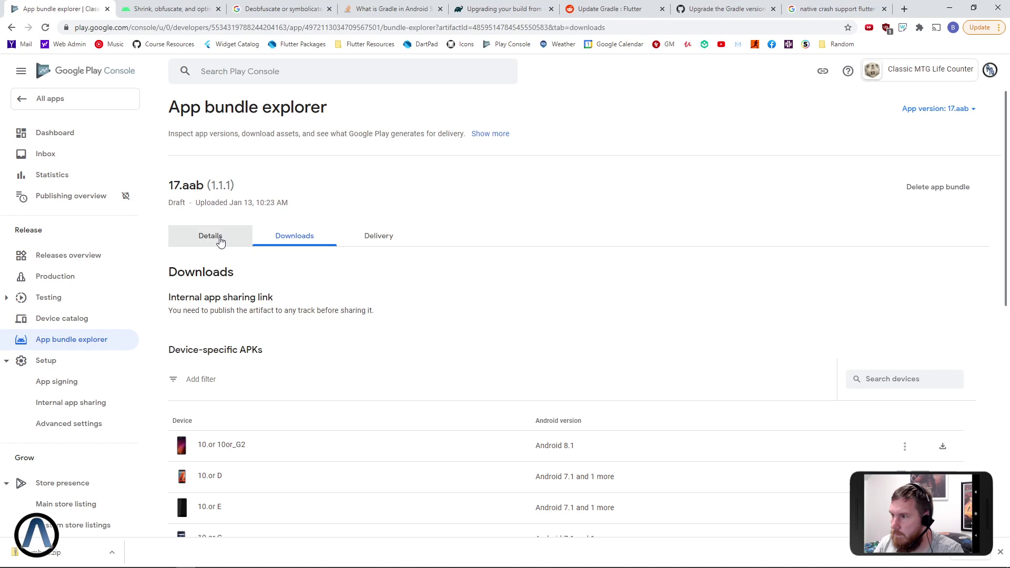
- Check bundle 17's Delivery and Details tabs, then reopen draft production release 17 for editing
left_click(390, 241)
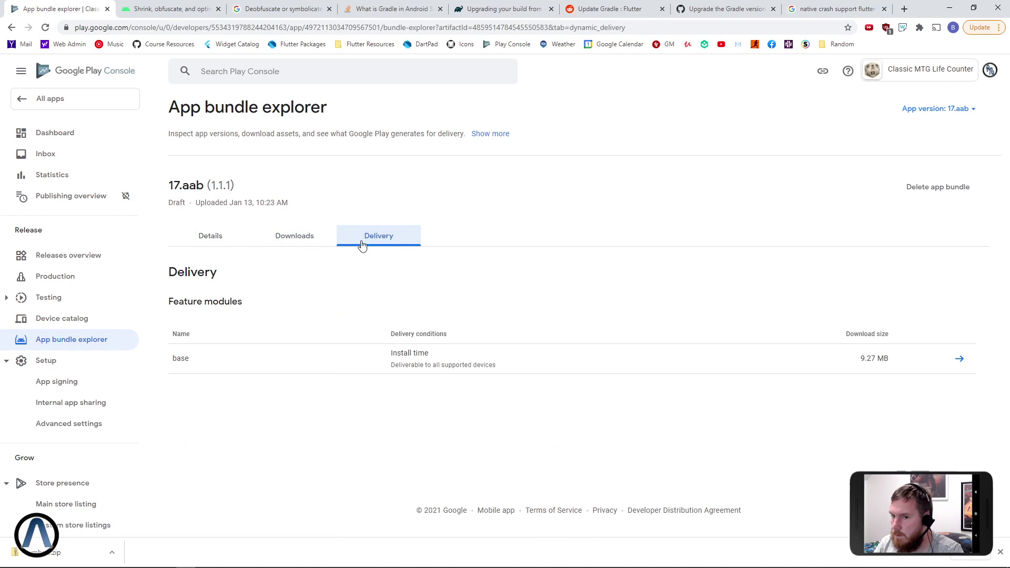
left_click(204, 238)
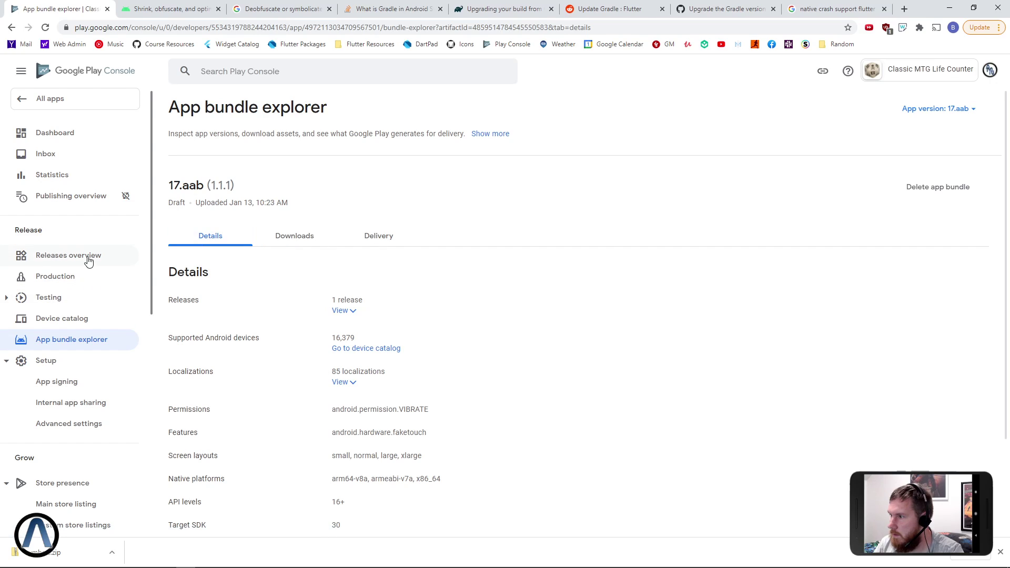
key("alt+Left")
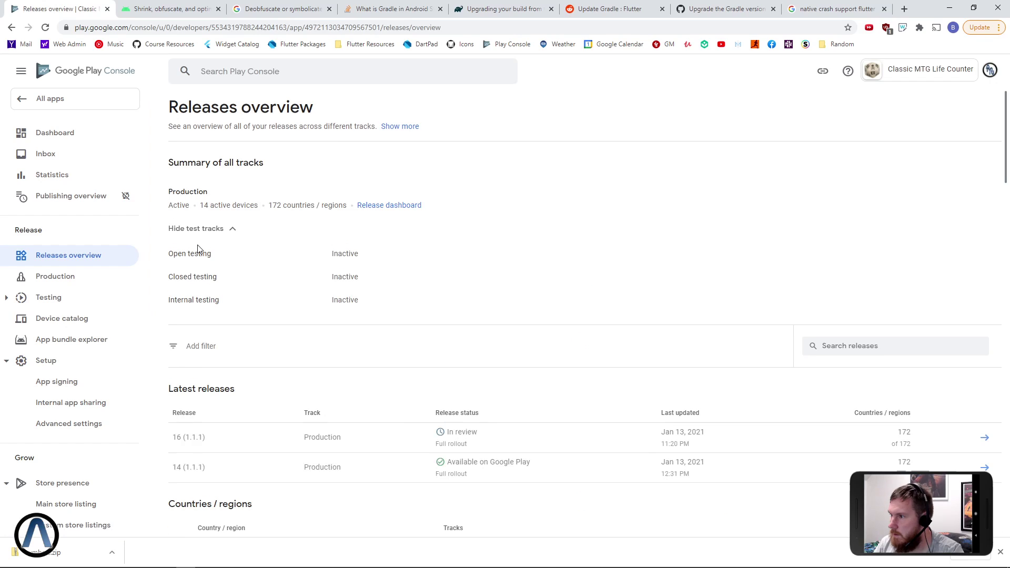
left_click(78, 285)
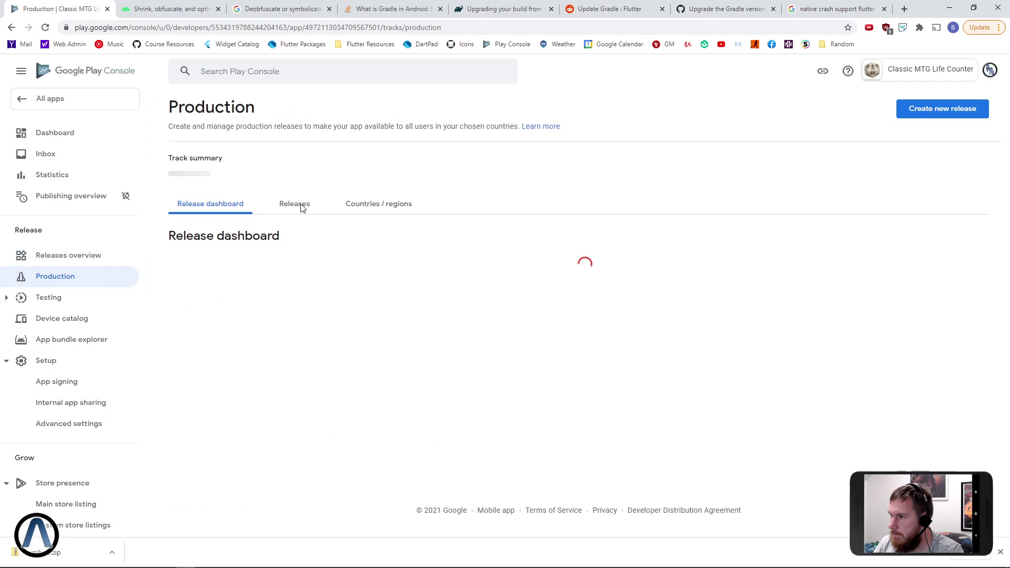
left_click(309, 203)
left_click(188, 317)
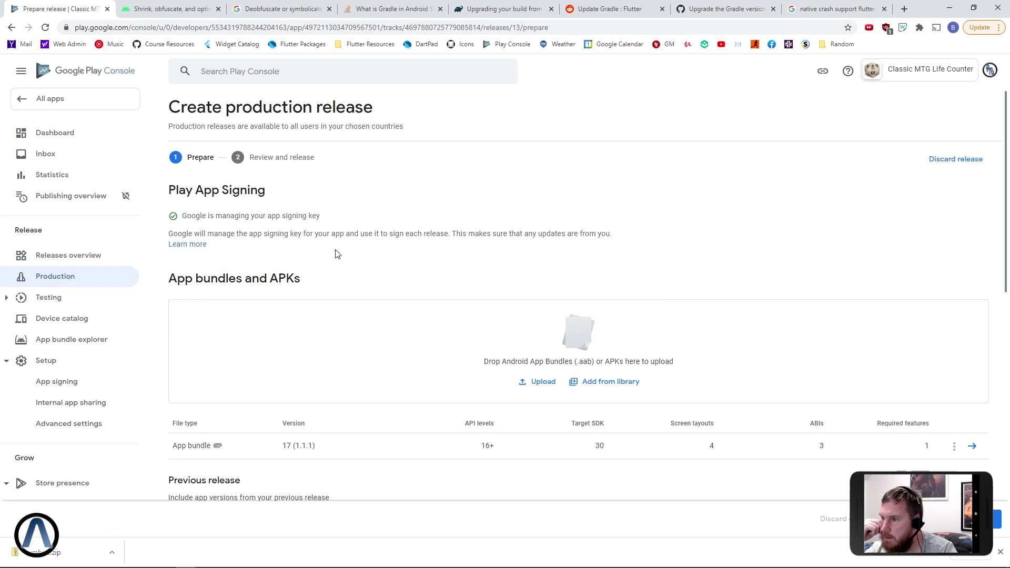
- Review release 17 (1.1.1) and confirm its rollout to production at 100%
left_click(997, 519)
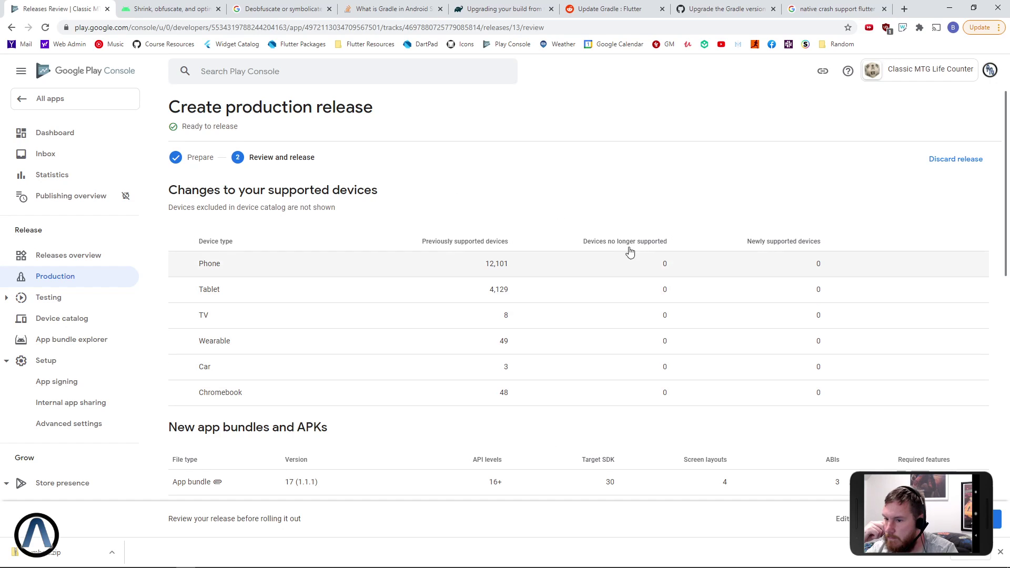
scroll(447, 259, "down", 5)
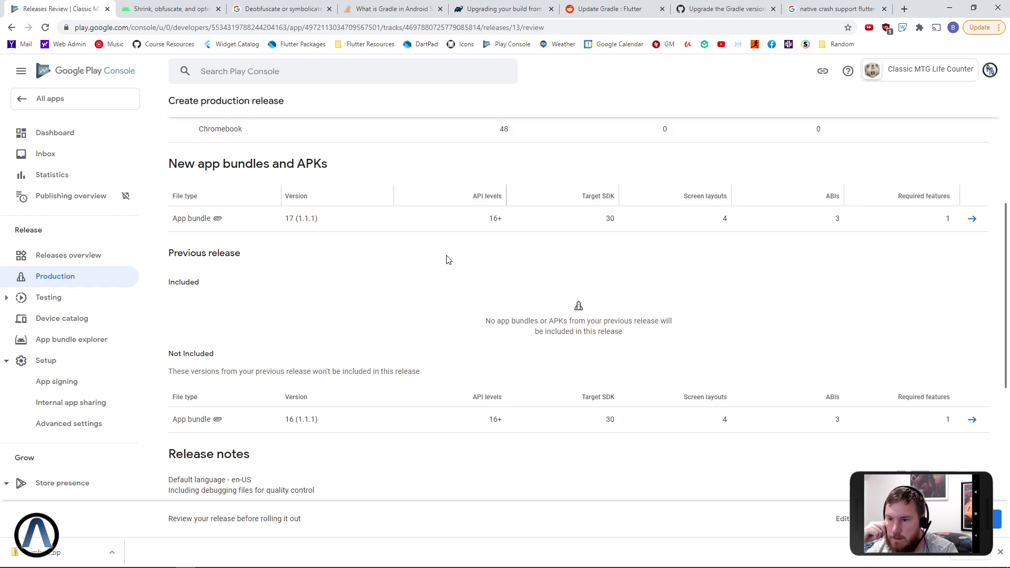
scroll(448, 259, "down", 6)
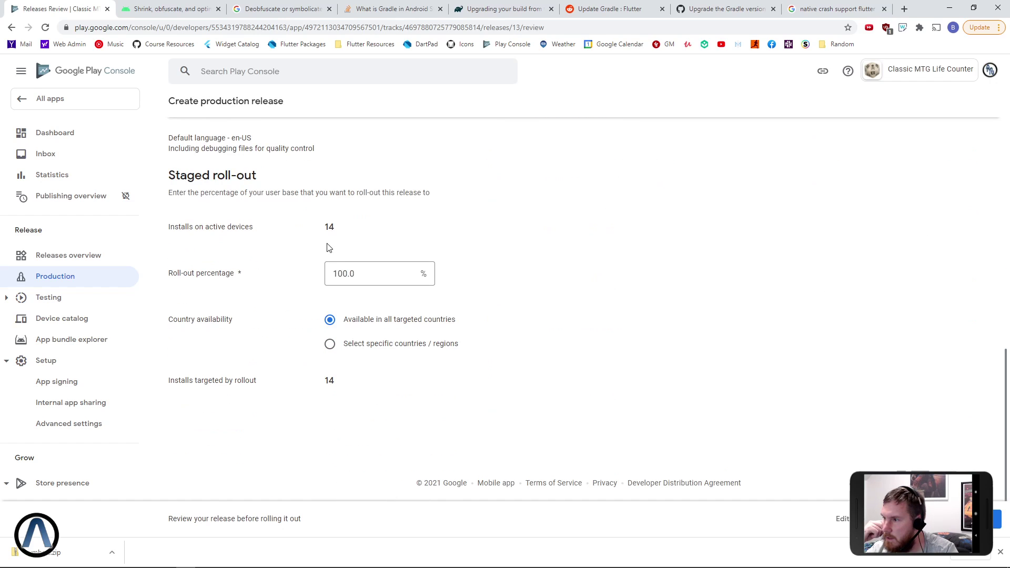
left_click(996, 519)
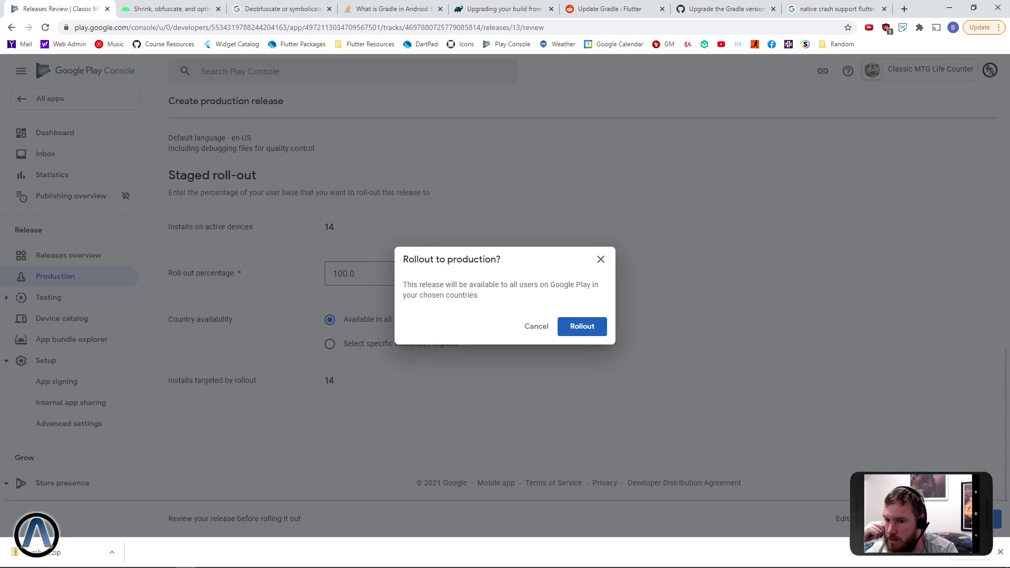
left_click(582, 330)
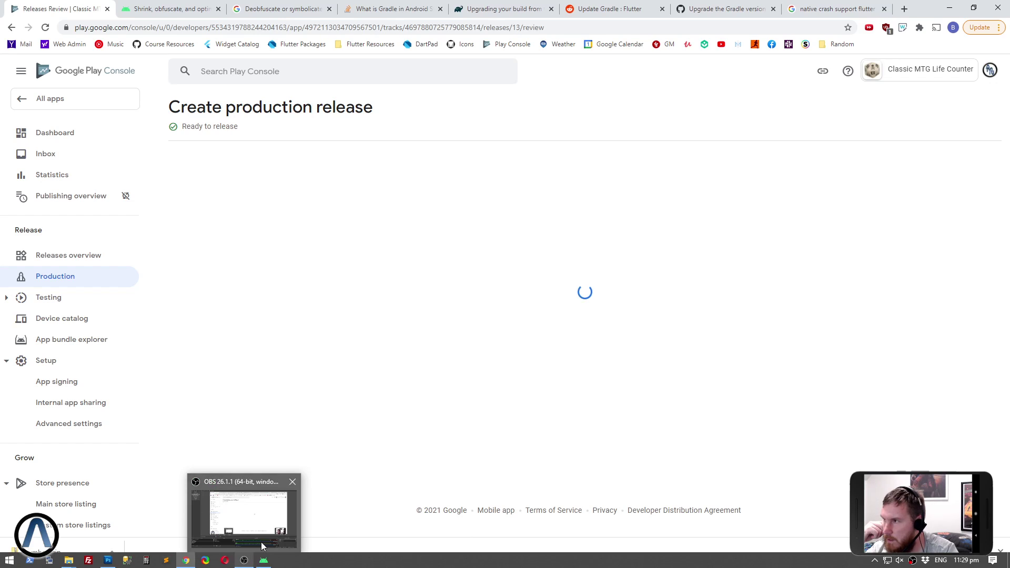
- Read the docs on stripped and unstripped native libraries, then return to Play Console's production releases
left_click(158, 12)
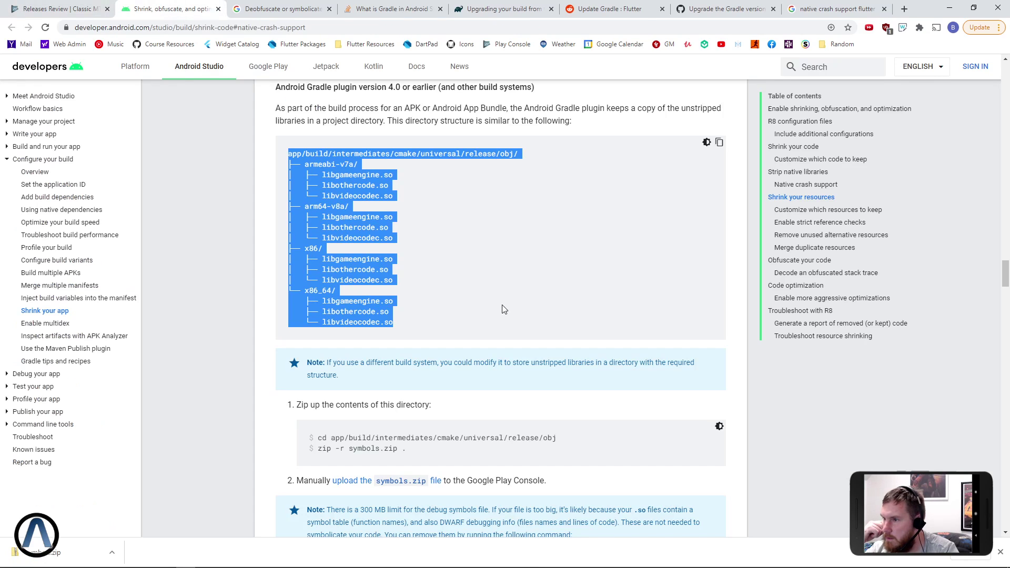
scroll(501, 309, "up", 12)
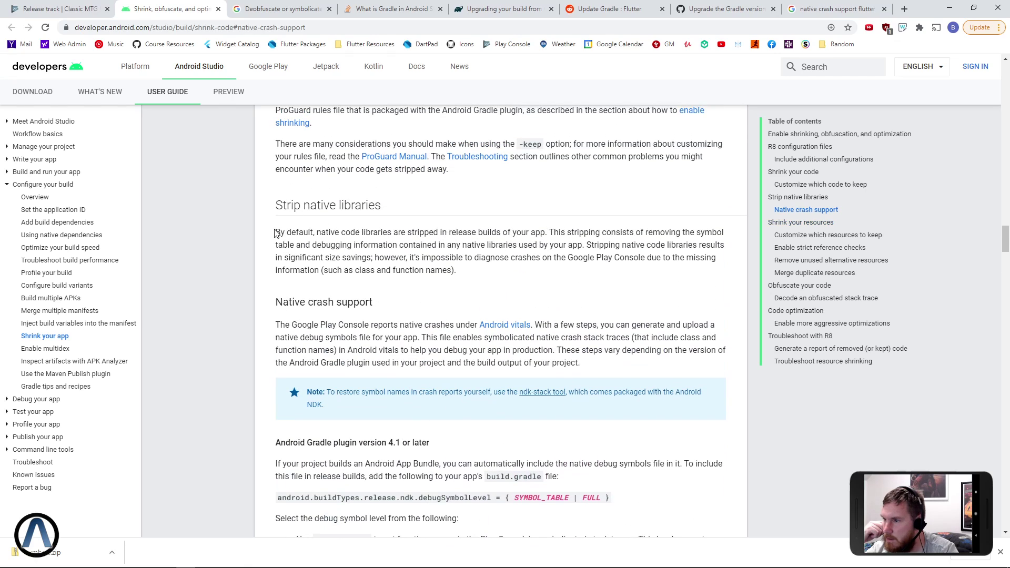
left_click_drag(275, 233, 470, 277)
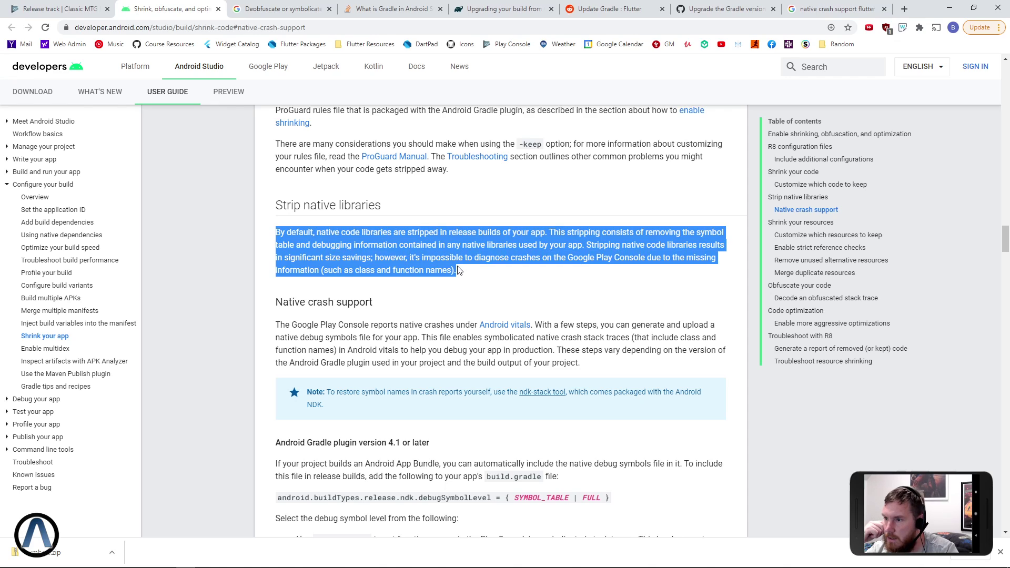
left_click(459, 271)
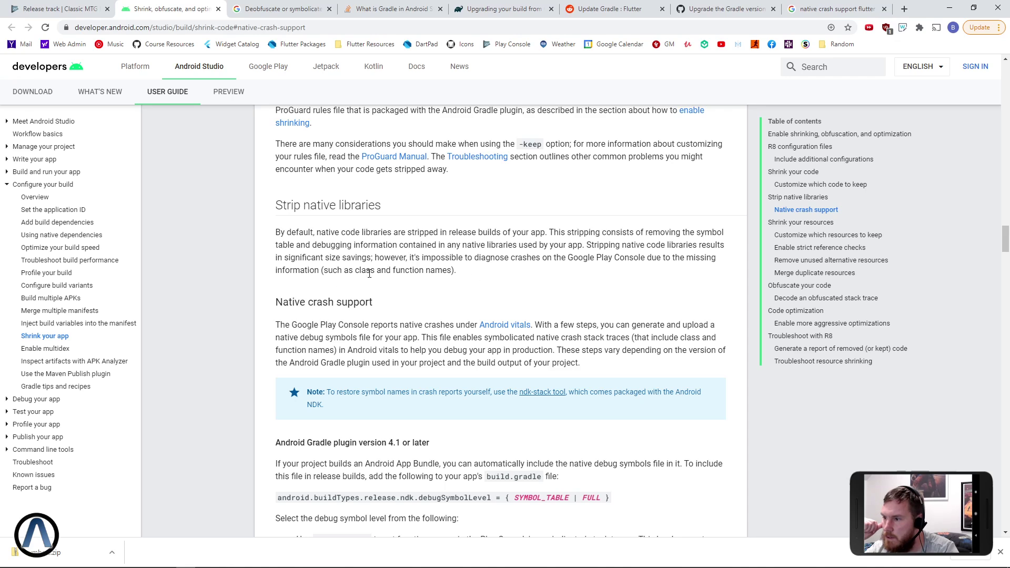
scroll(284, 292, "down", 10)
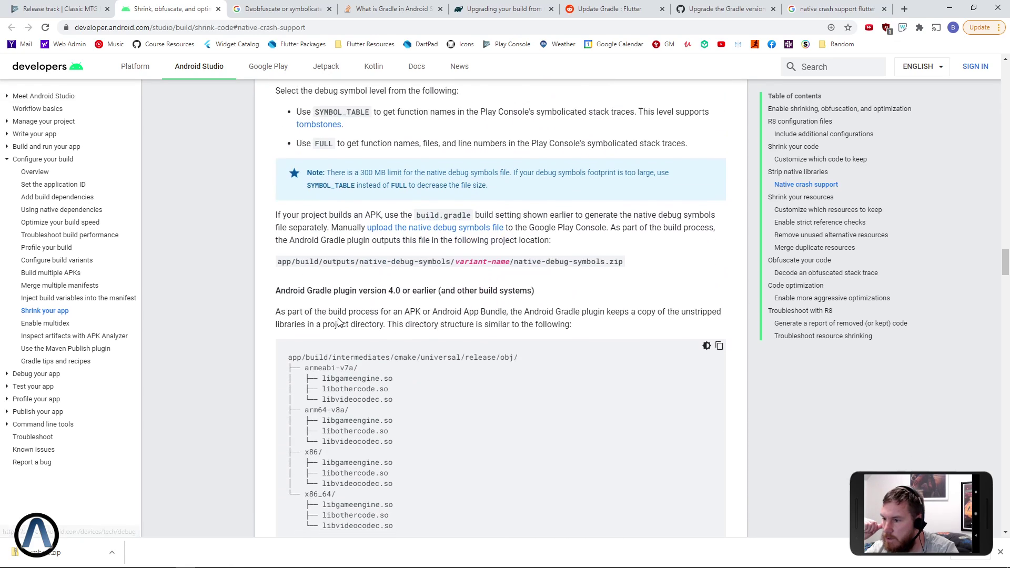
left_click_drag(285, 207, 399, 340)
left_click(436, 368)
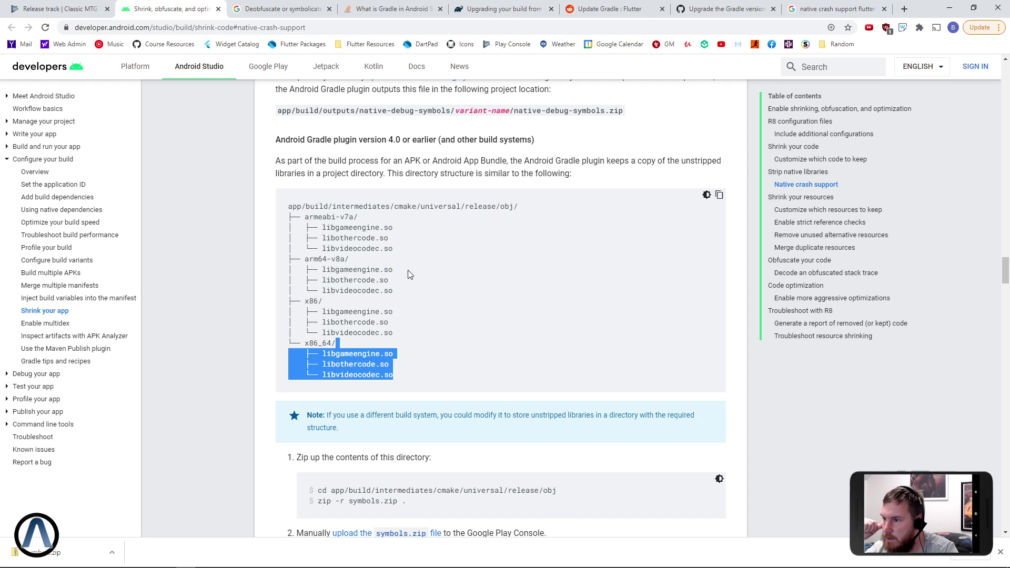
scroll(415, 263, "up", 5)
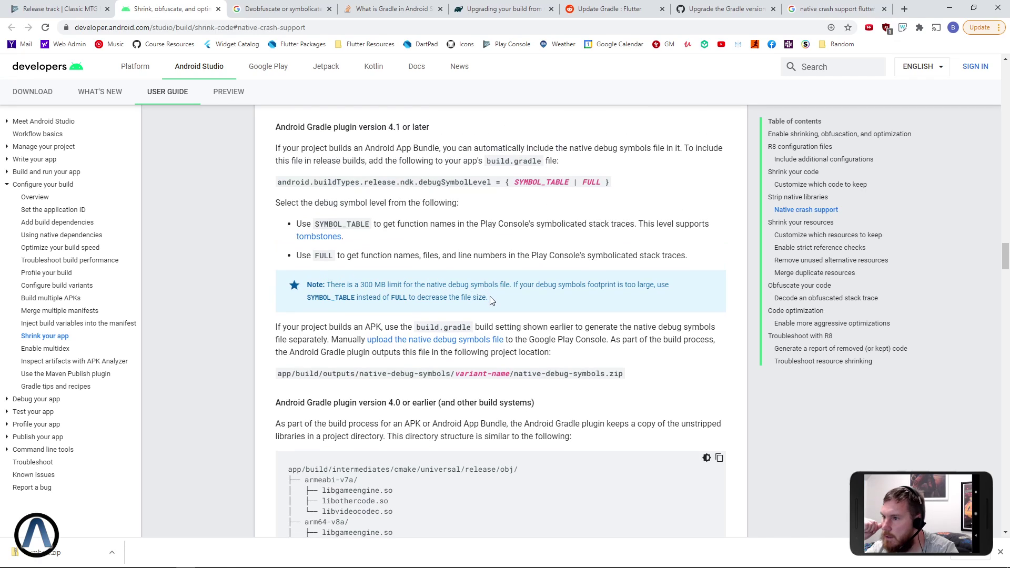
scroll(490, 295, "up", 2)
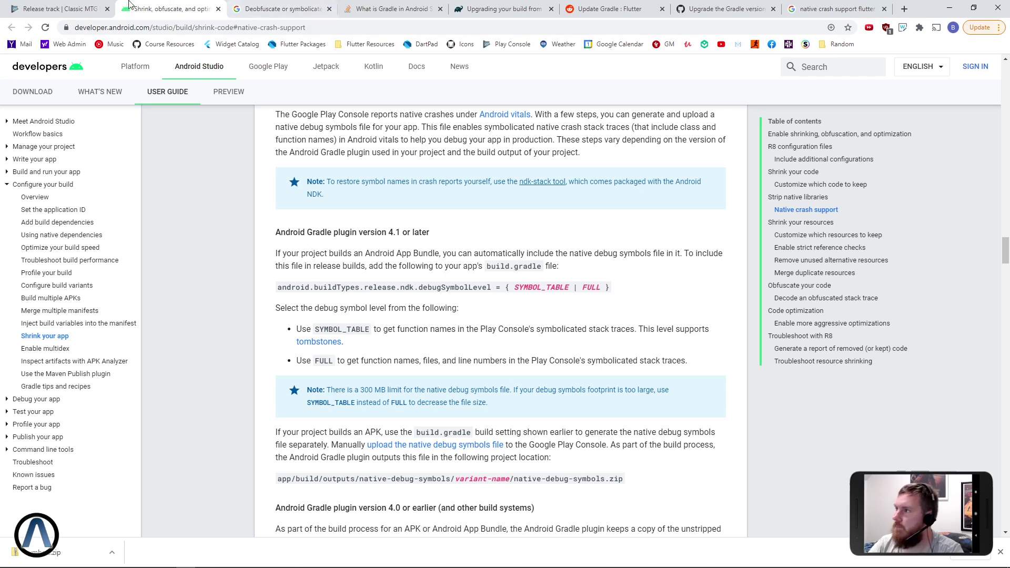
left_click(79, 8)
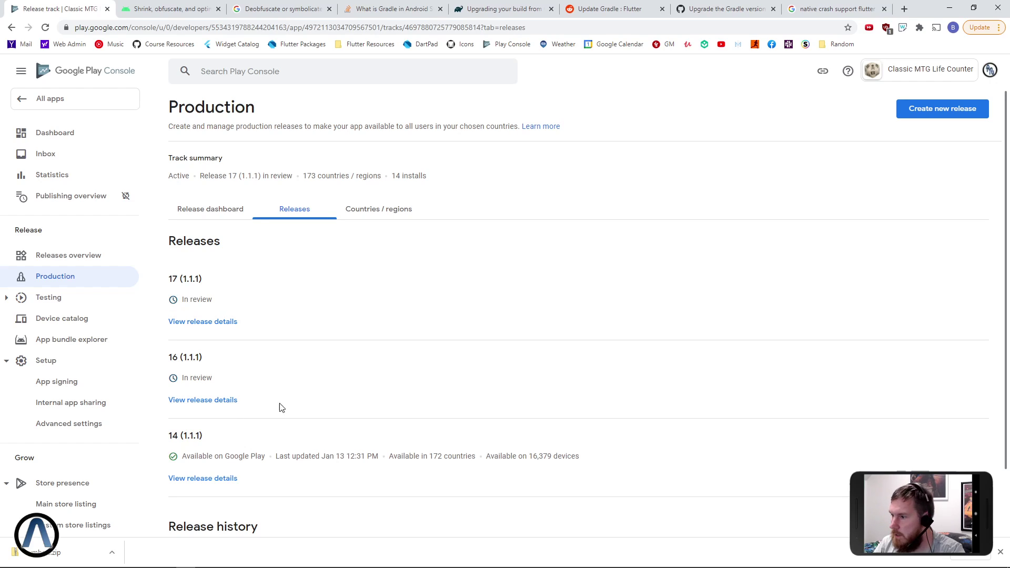
- Check release 16's details, then go via Releases overview to the app Dashboard showing In review
left_click(223, 404)
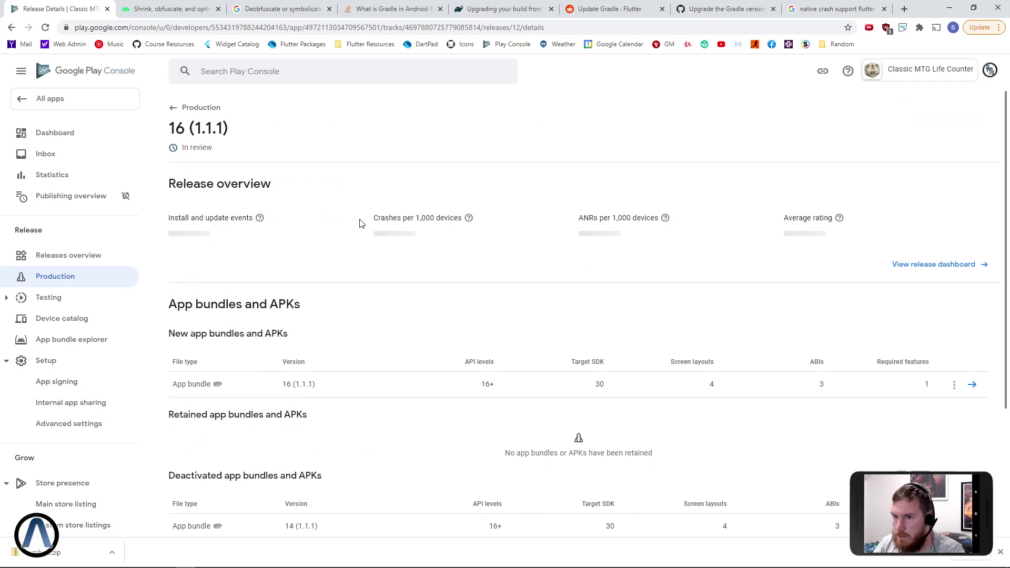
scroll(665, 260, "down", 3)
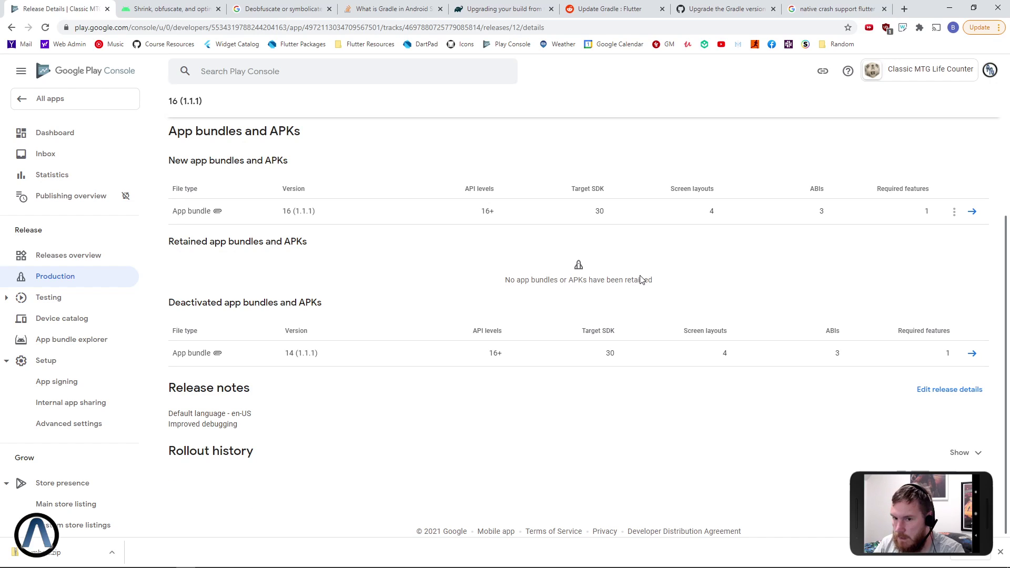
scroll(640, 279, "up", 3)
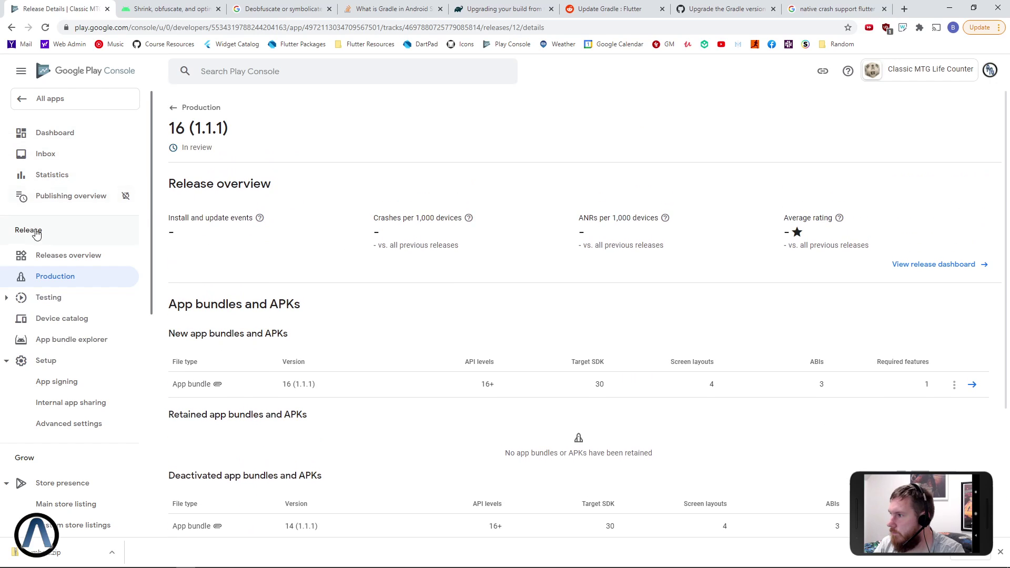
left_click(49, 255)
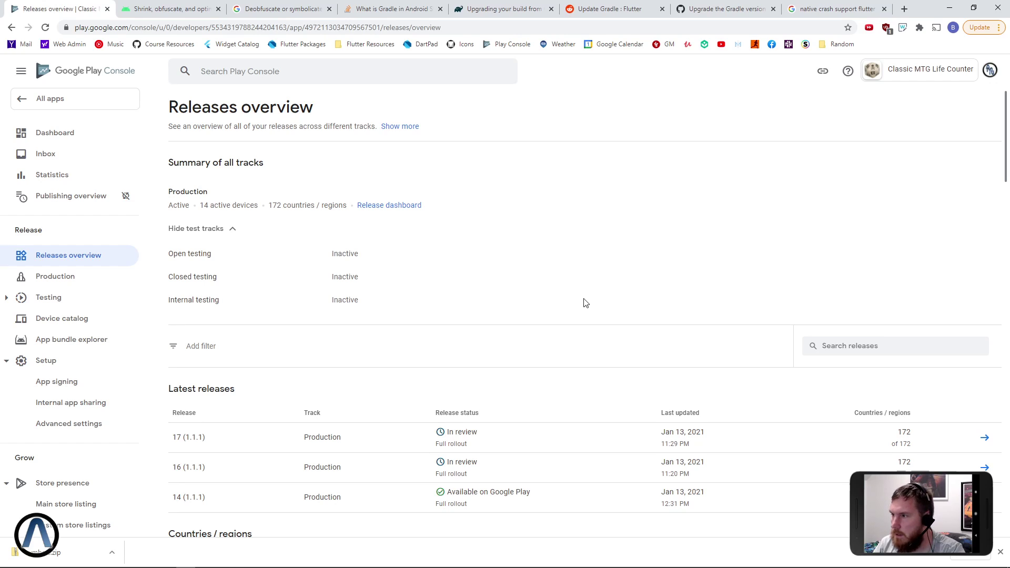
left_click(65, 140)
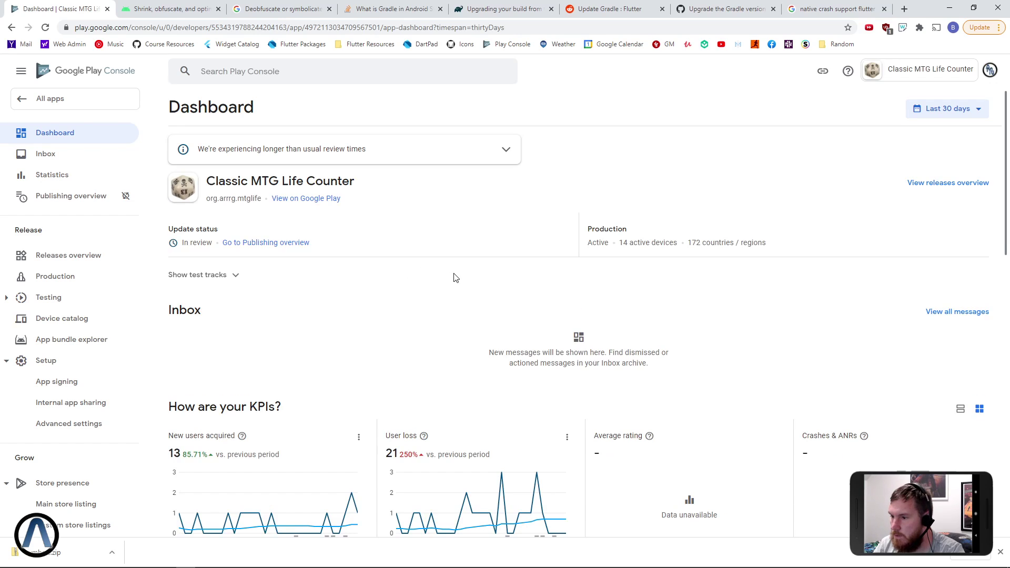
scroll(474, 277, "down", 5)
scroll(564, 284, "up", 5)
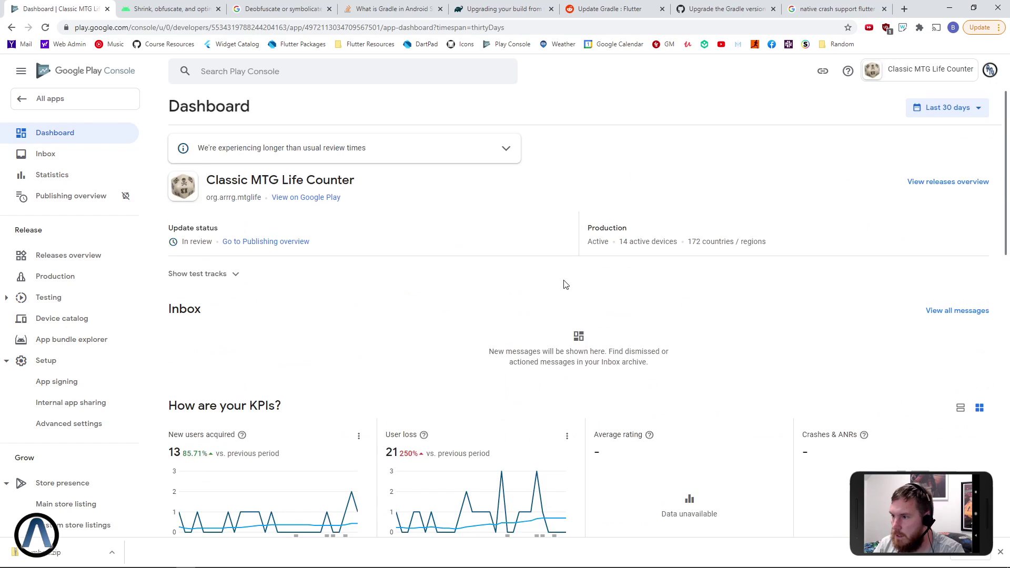
- Return to the native crash support documentation and skim its section
left_click(168, 9)
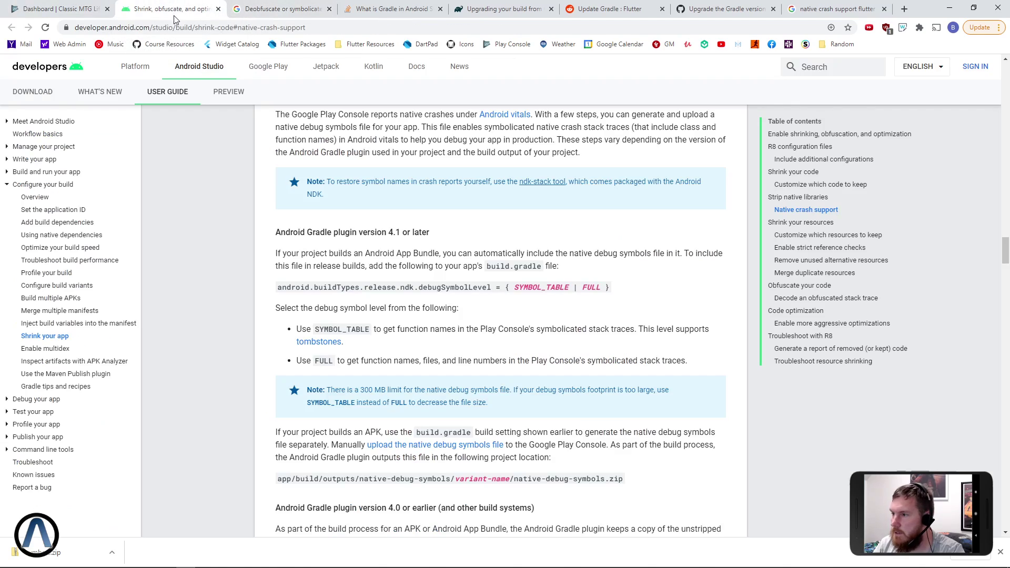
scroll(408, 249, "up", 3)
scroll(408, 249, "up", 6)
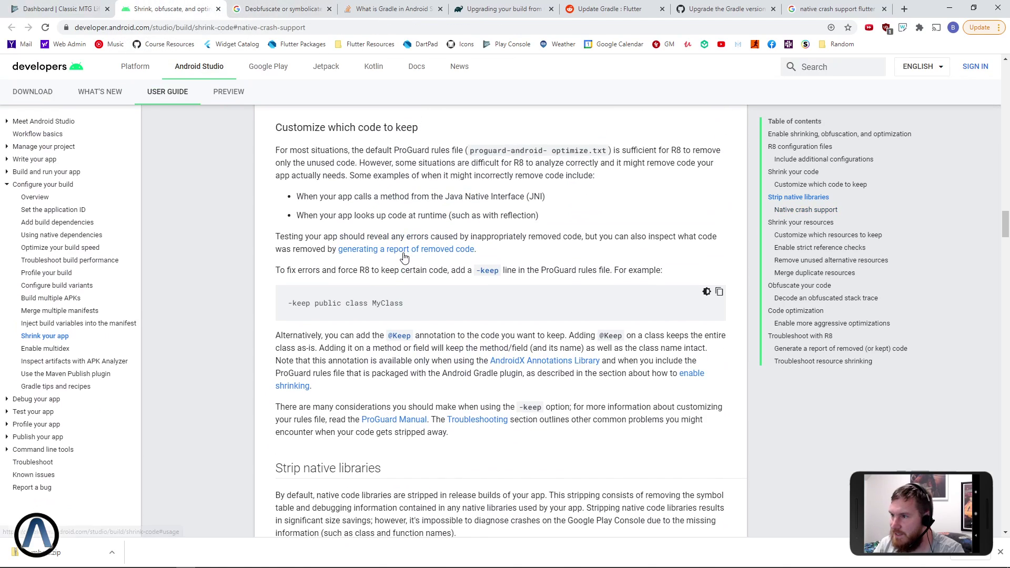
scroll(403, 256, "down", 6)
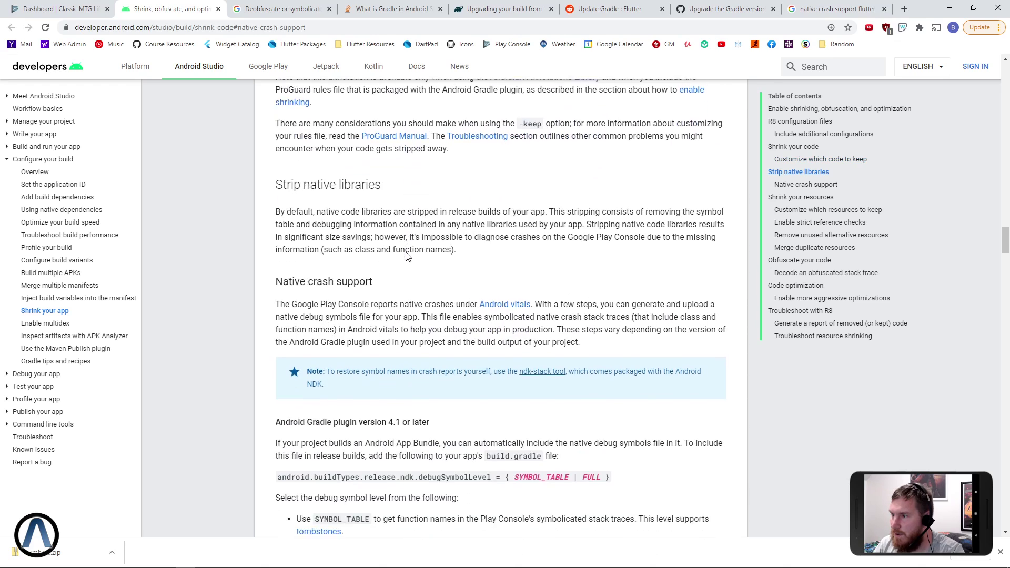
left_click_drag(292, 101, 526, 358)
scroll(505, 336, "down", 6)
left_click(556, 436)
- Highlight the Gradle plugin 4.1+ instructions and the debugSymbolLevel build.gradle setting
scroll(518, 387, "up", 6)
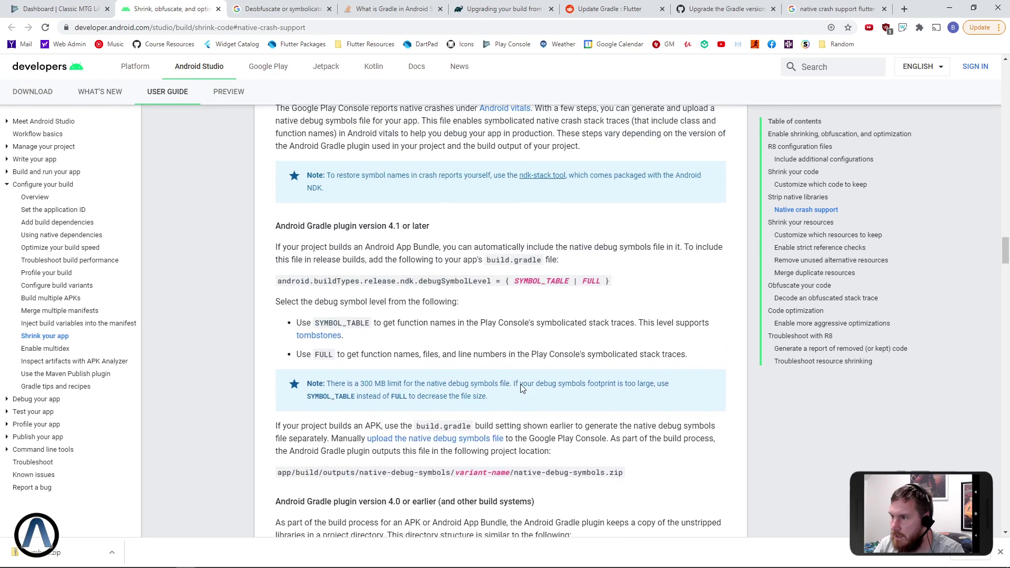
scroll(347, 346, "down", 3)
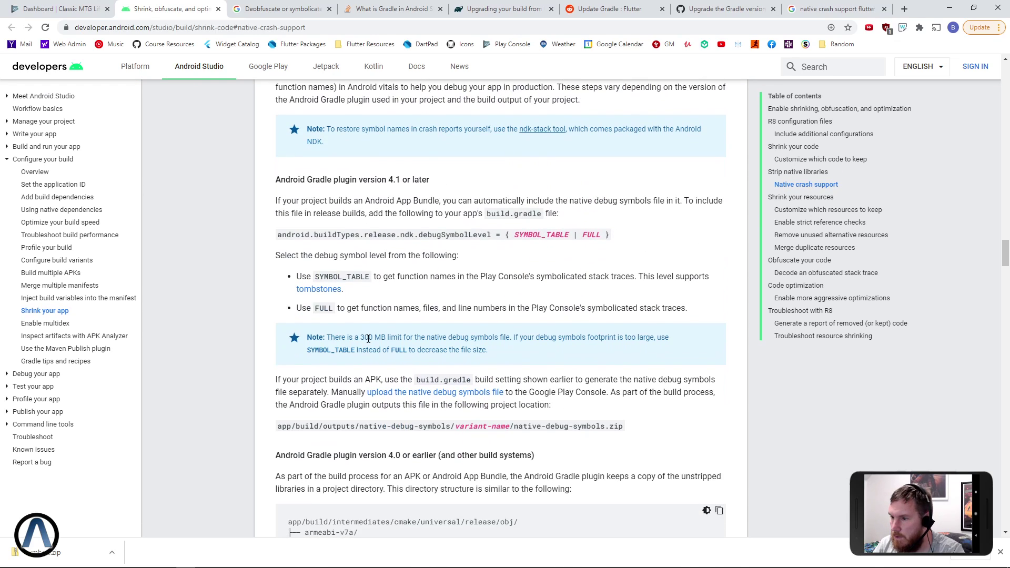
left_click_drag(282, 185, 500, 360)
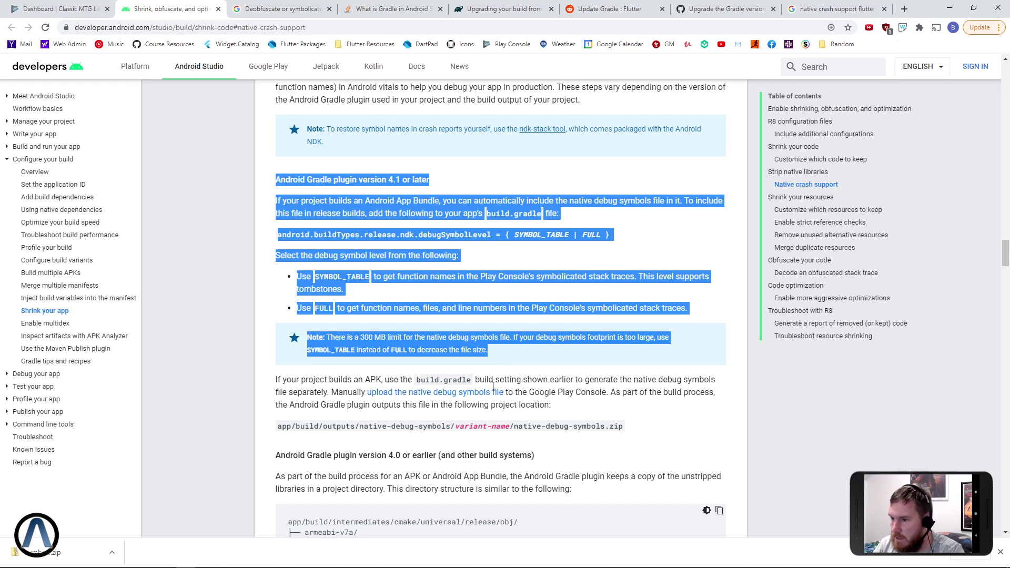
left_click(489, 423)
scroll(468, 395, "down", 2)
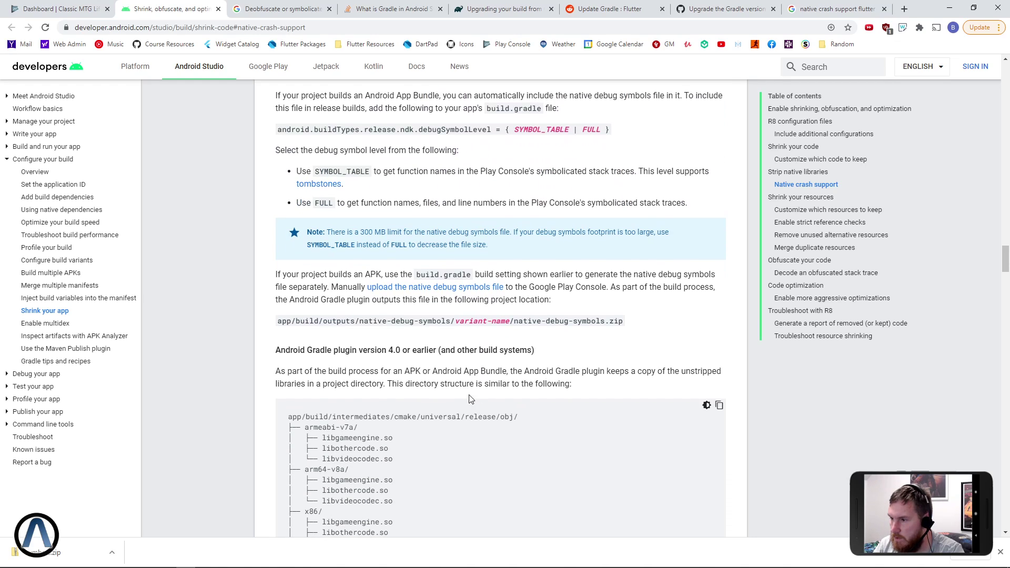
left_click_drag(621, 129, 272, 134)
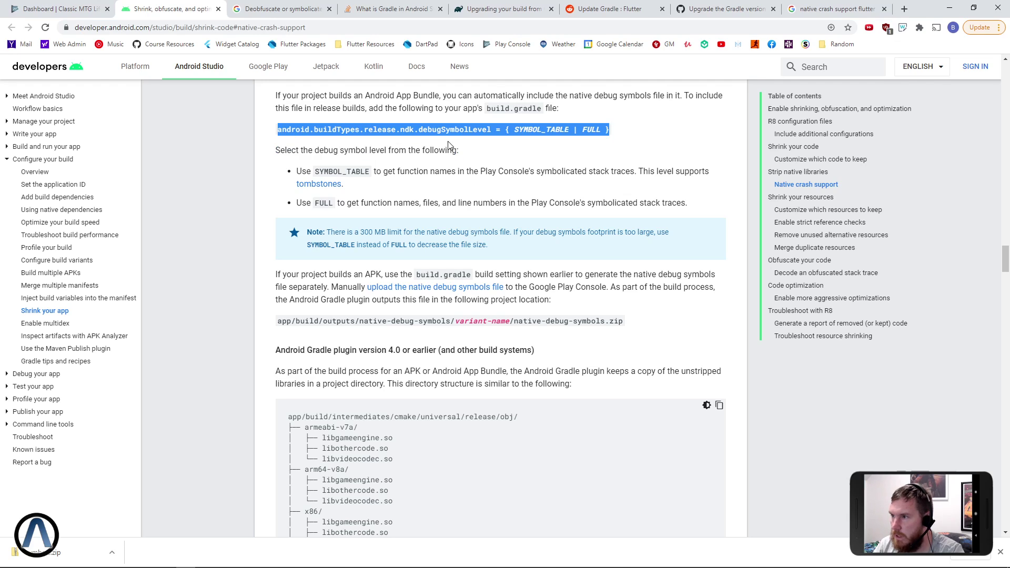
scroll(448, 145, "up", 3)
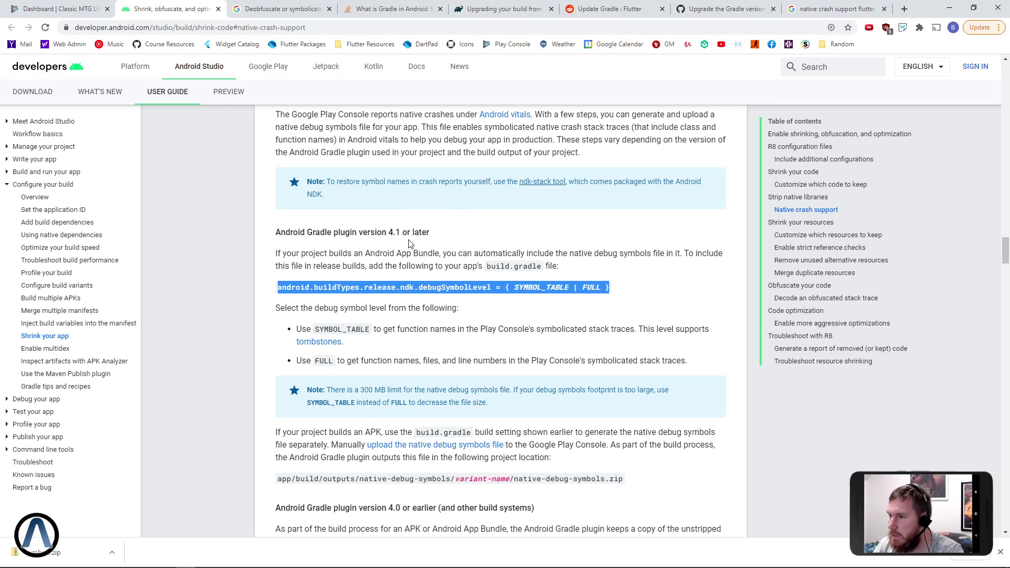
left_click_drag(389, 233, 412, 234)
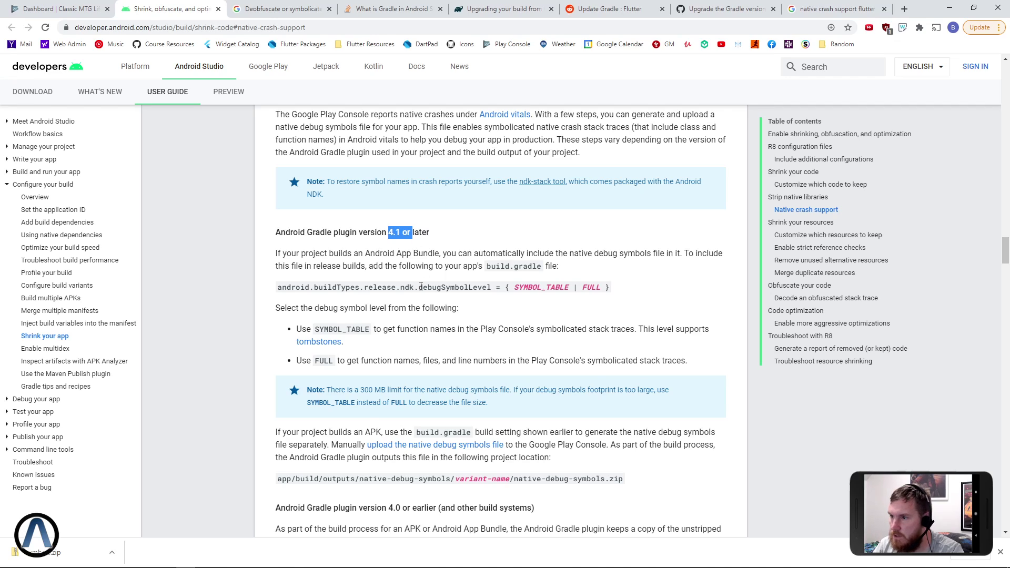
left_click(437, 258)
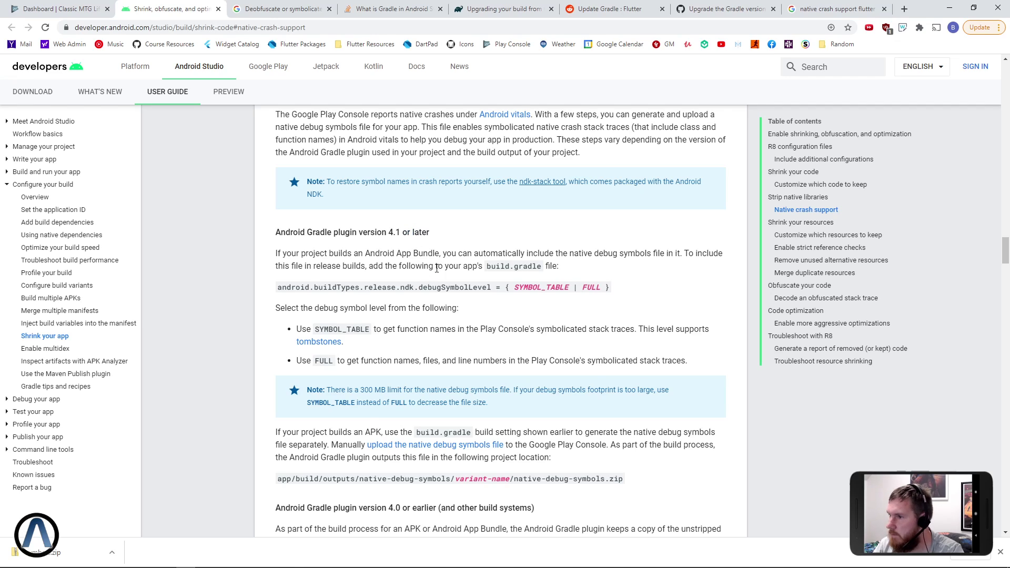